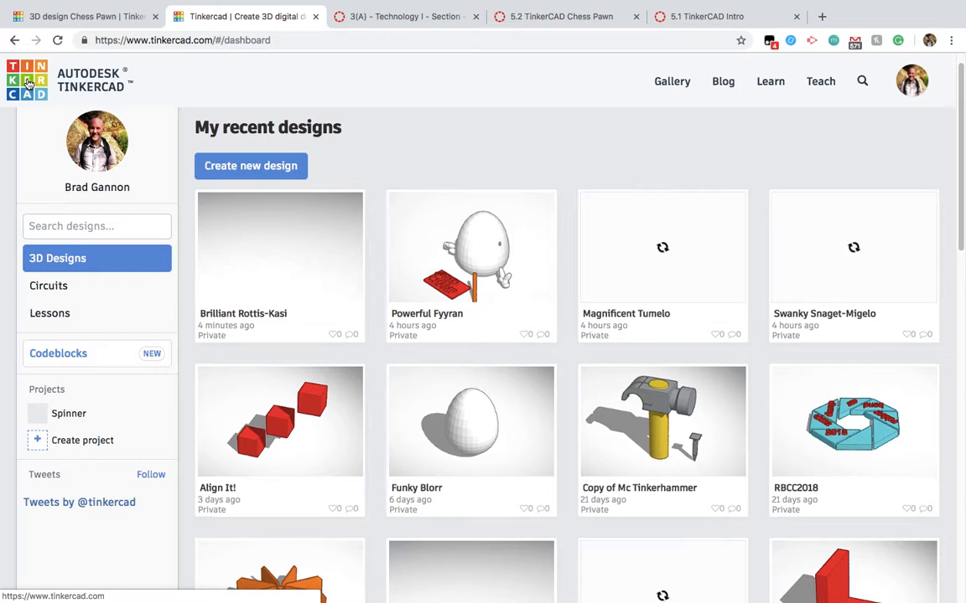
Step: Create a new 3D design and name it "TinkerCAD Intro"
click(28, 83)
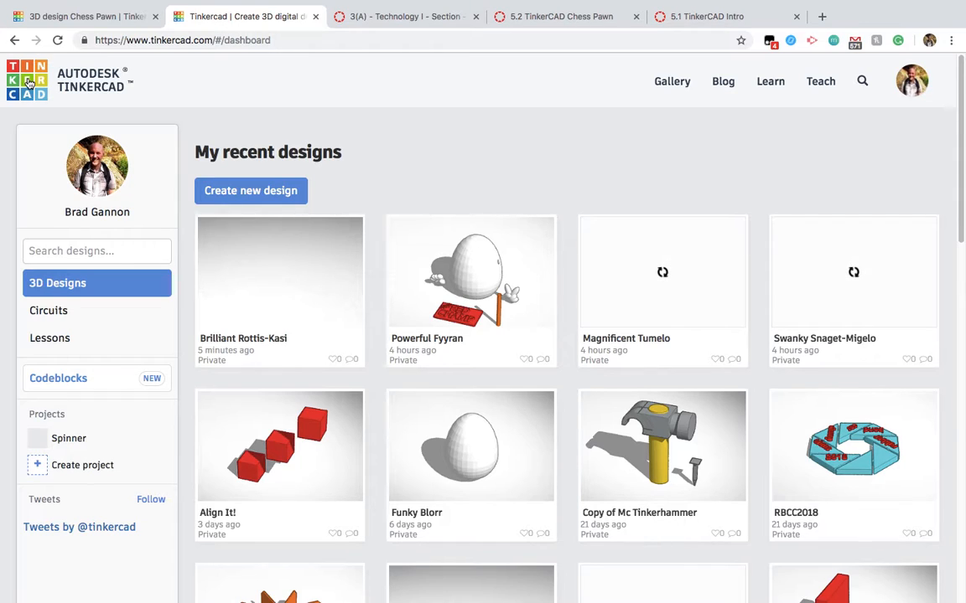
click(273, 193)
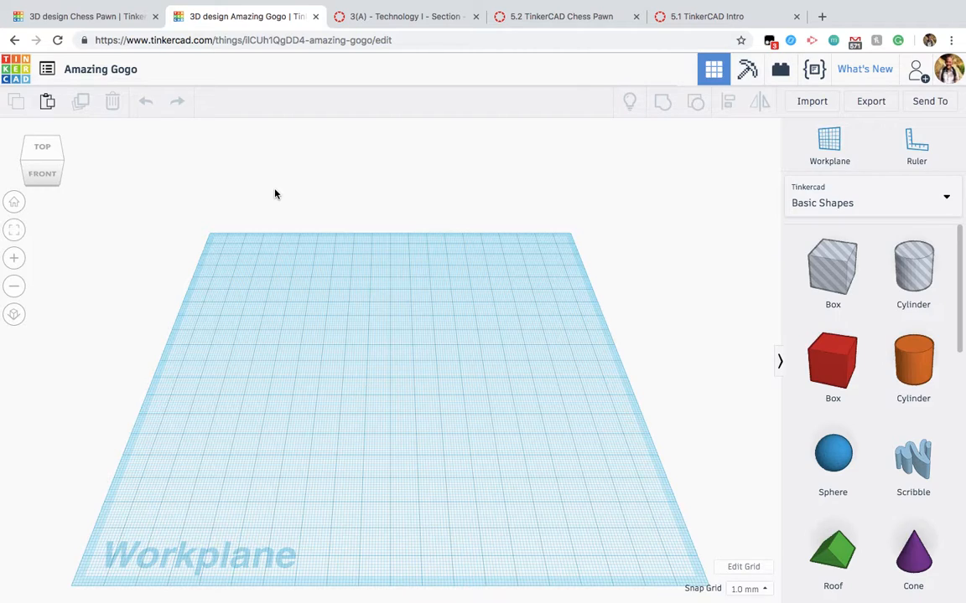
click(128, 72)
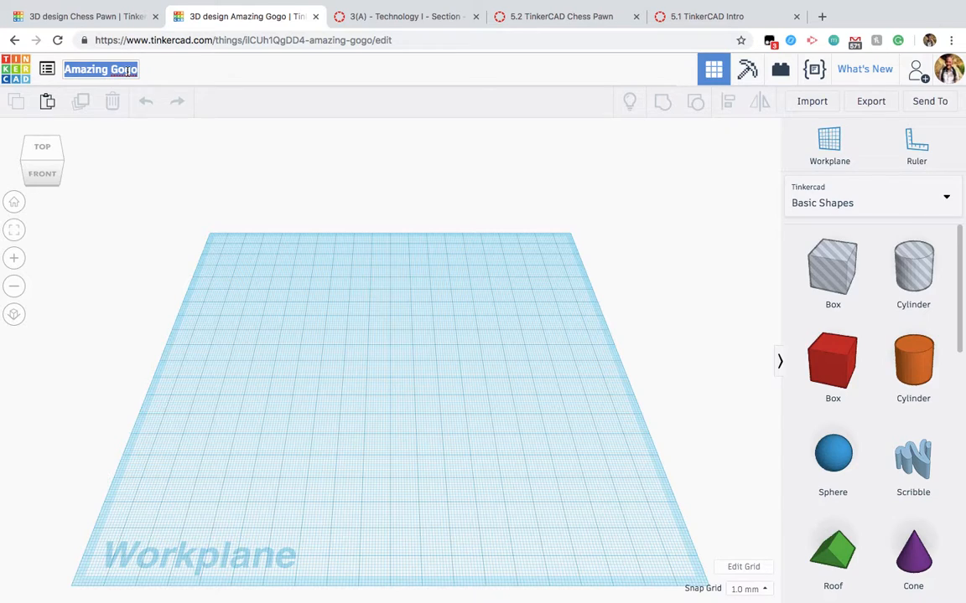
text(t)
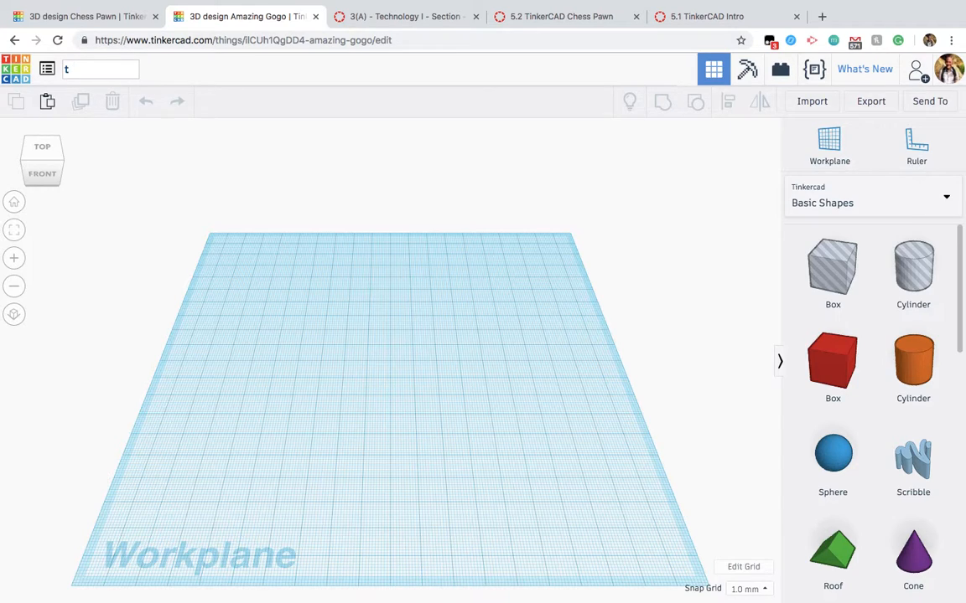
text(inkerCAD Intro)
key(Return)
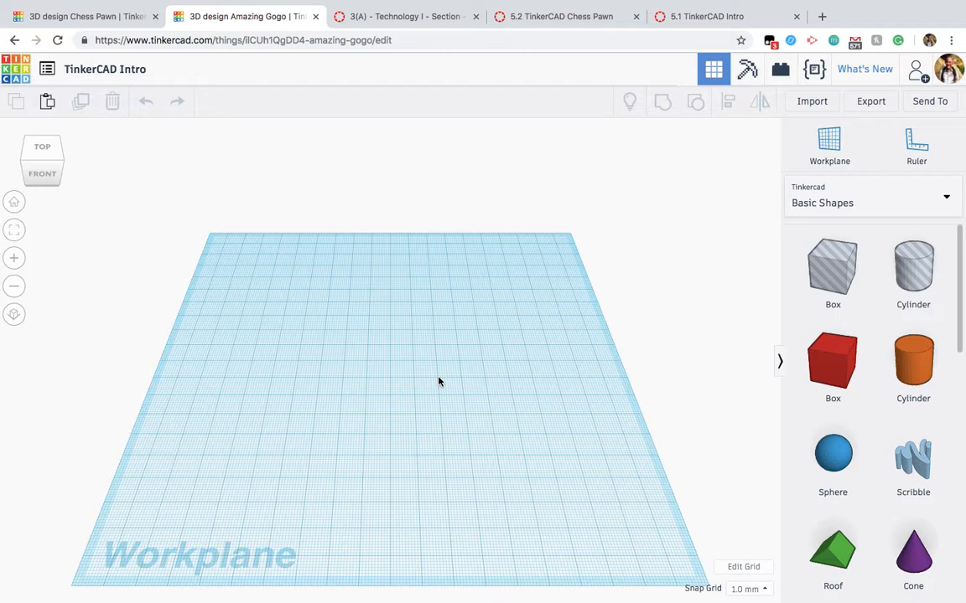
Step: Examine the empty workplane from an oblique angle, from below and from above, and try the orthographic projection
right_drag(437, 381, 461, 337)
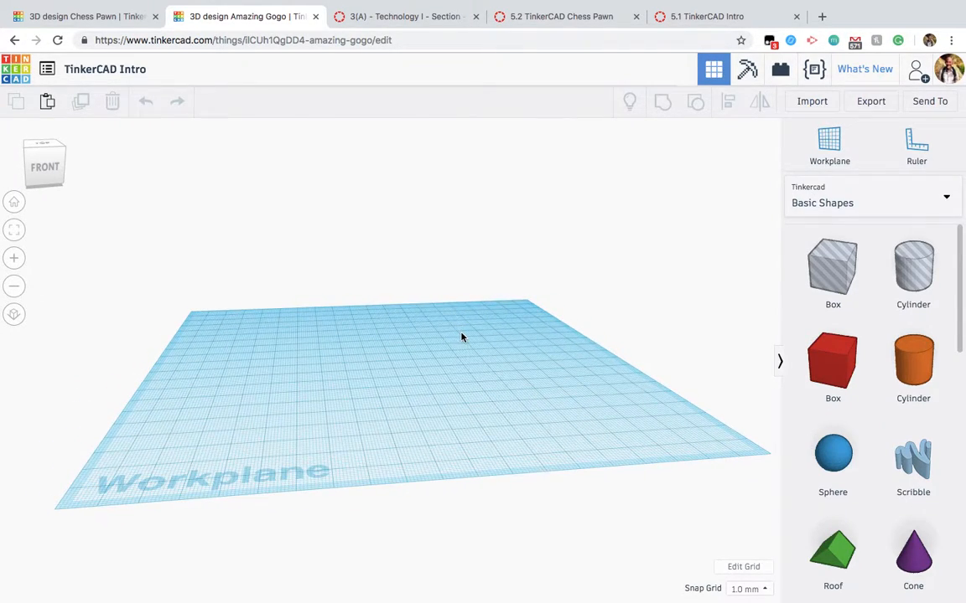
mouse_move(37, 167)
mouse_down()
mouse_move(57, 166)
mouse_move(47, 179)
mouse_move(39, 159)
mouse_move(35, 169)
mouse_up()
click(36, 169)
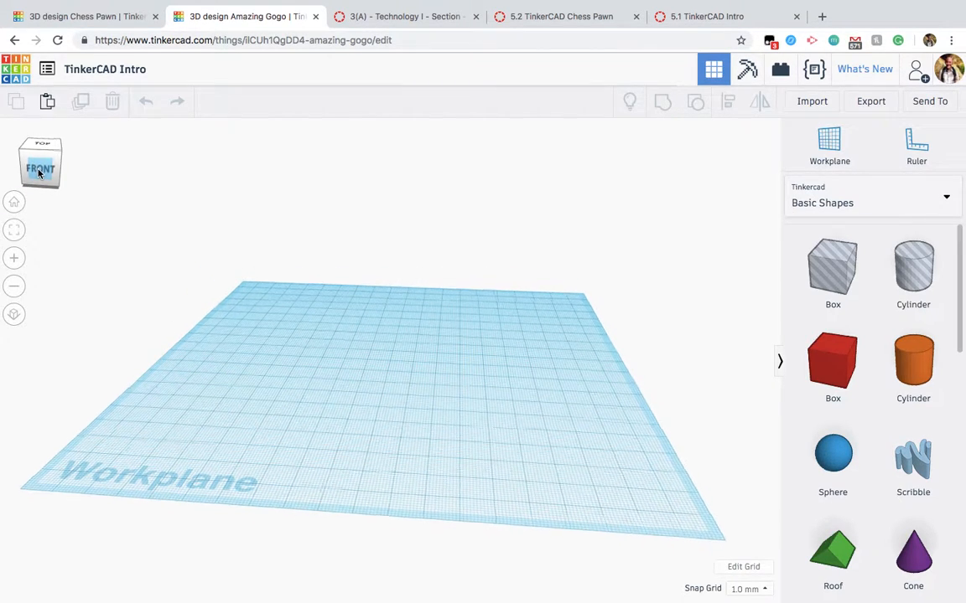
click(44, 189)
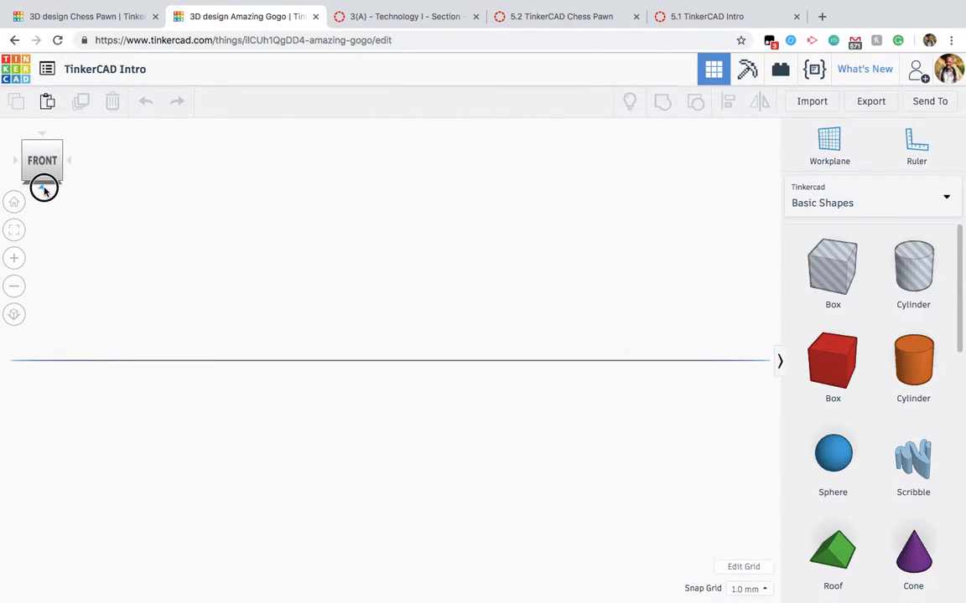
click(41, 135)
click(41, 134)
click(41, 139)
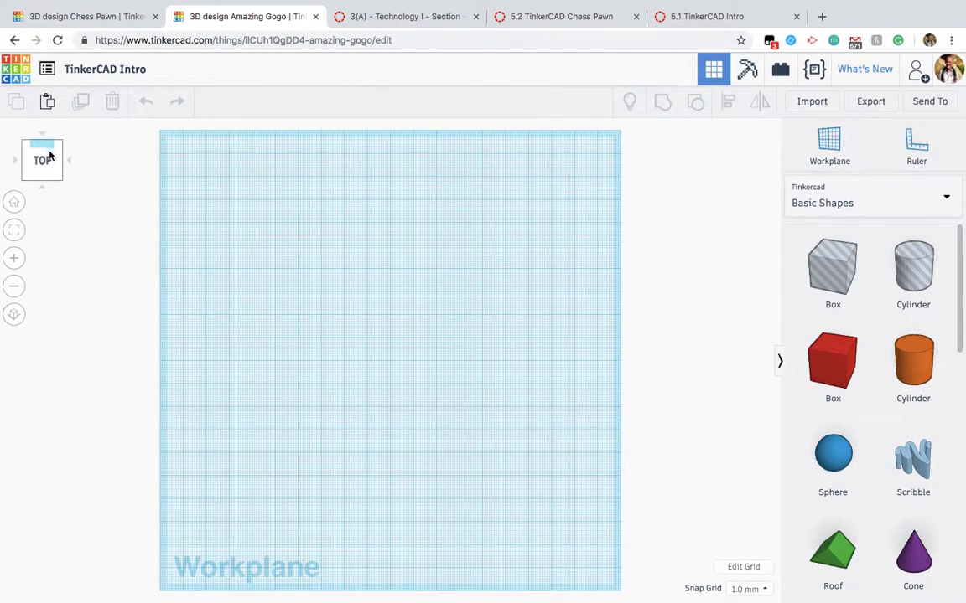
click(15, 316)
click(14, 316)
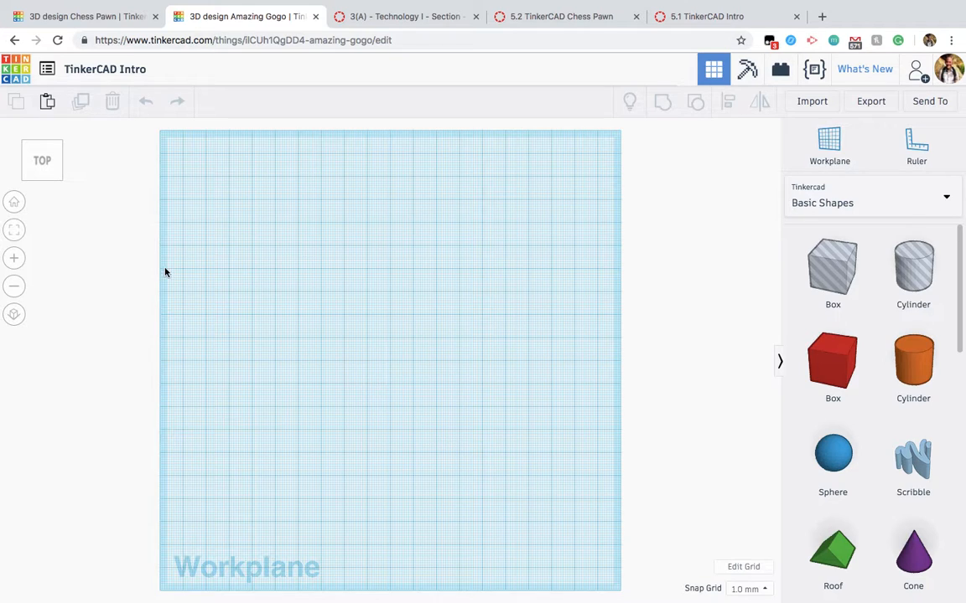
Step: Restore the home view and inspect the workplane at closer and wider zoom levels
click(15, 202)
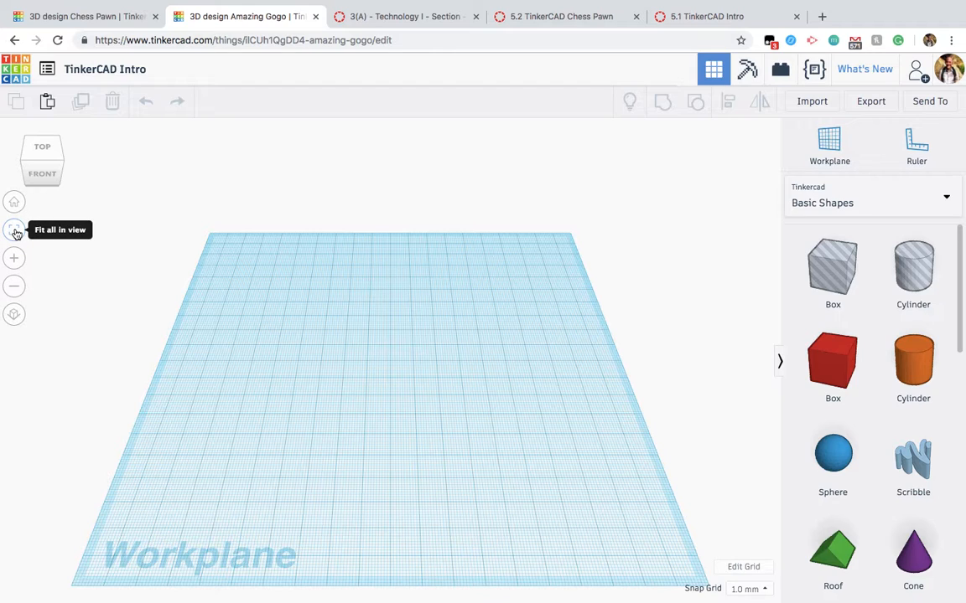
click(14, 258)
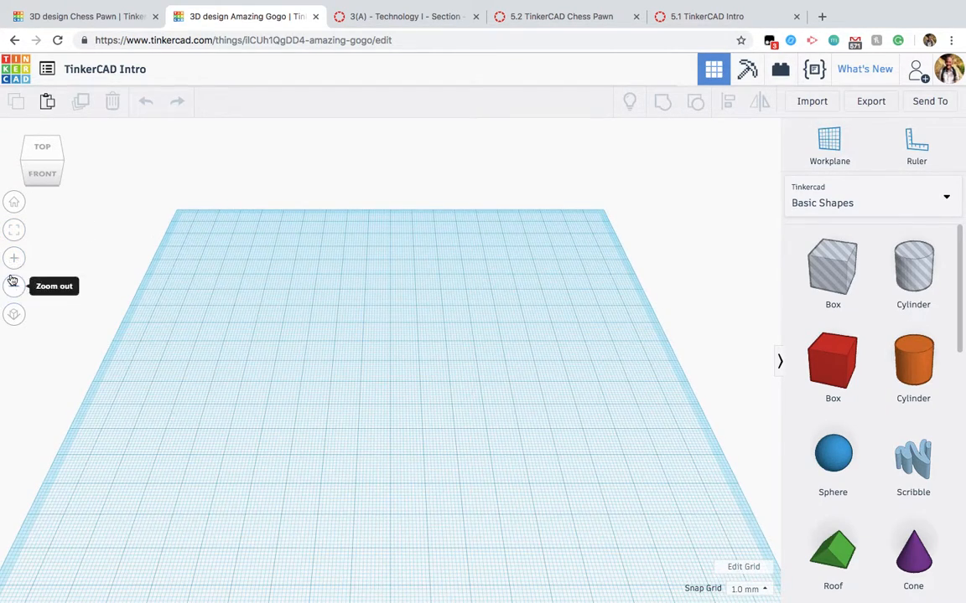
click(12, 283)
scroll(317, 416, down, 5)
scroll(317, 415, up, 8)
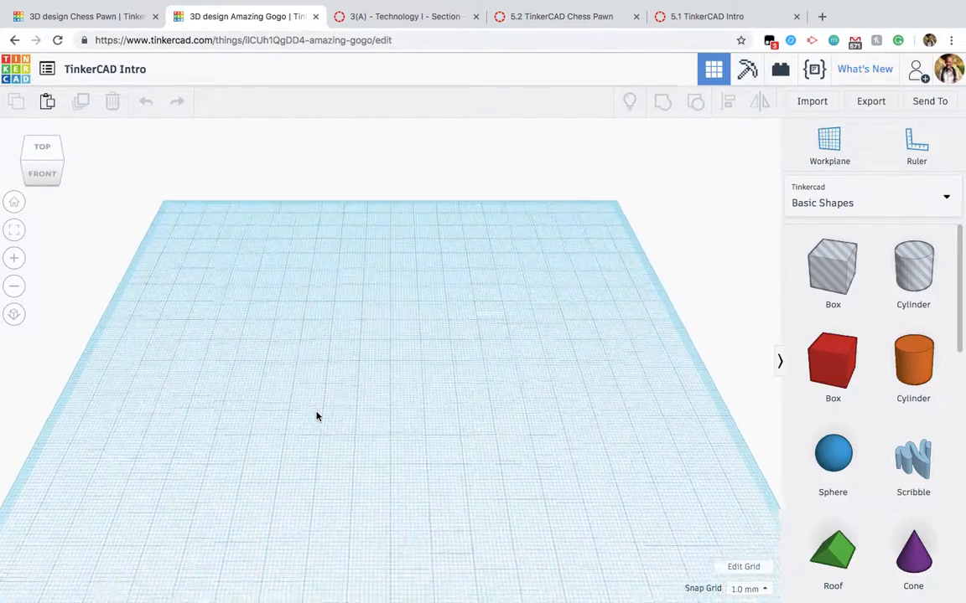
scroll(316, 416, down, 4)
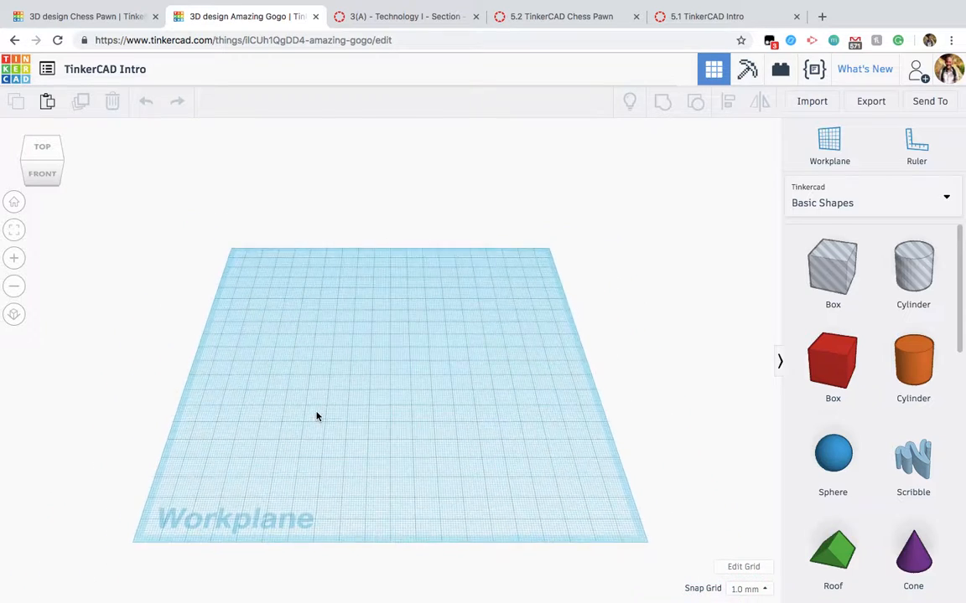
scroll(317, 416, down, 3)
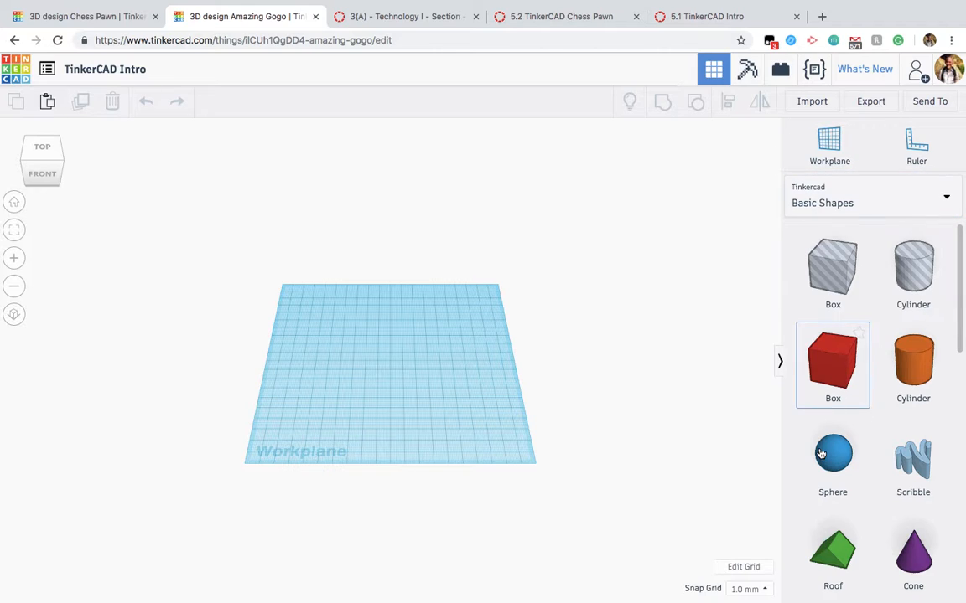
Step: Place the yellow star from the Basic Shapes collection near the middle of the workplane
scroll(820, 454, down, 5)
scroll(820, 453, down, 5)
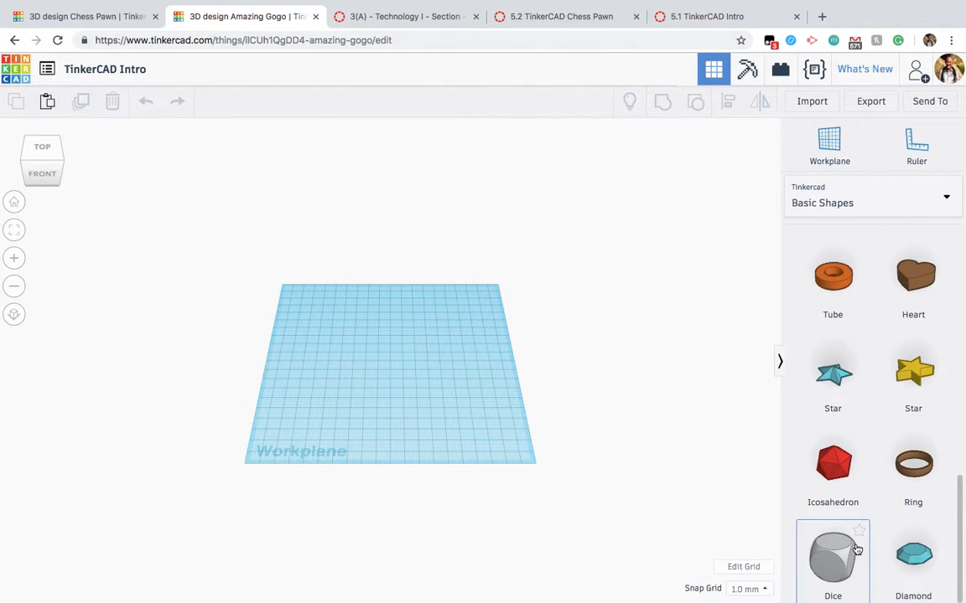
scroll(857, 549, up, 9)
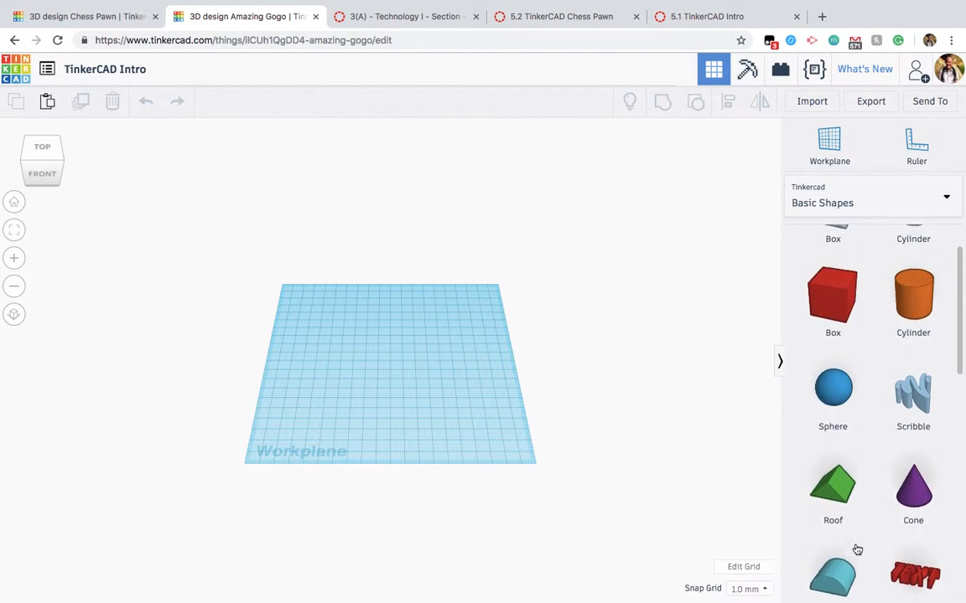
click(939, 207)
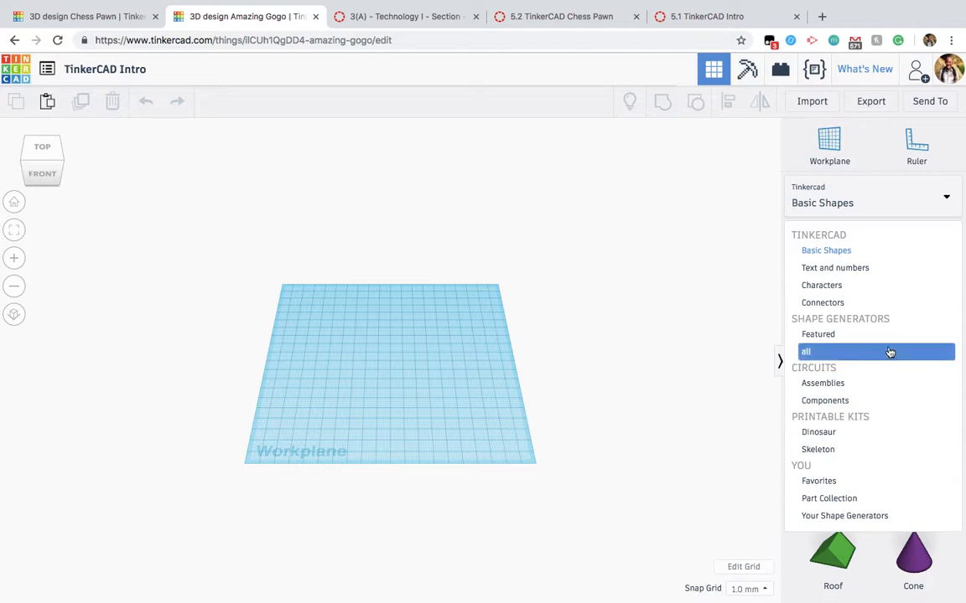
click(889, 250)
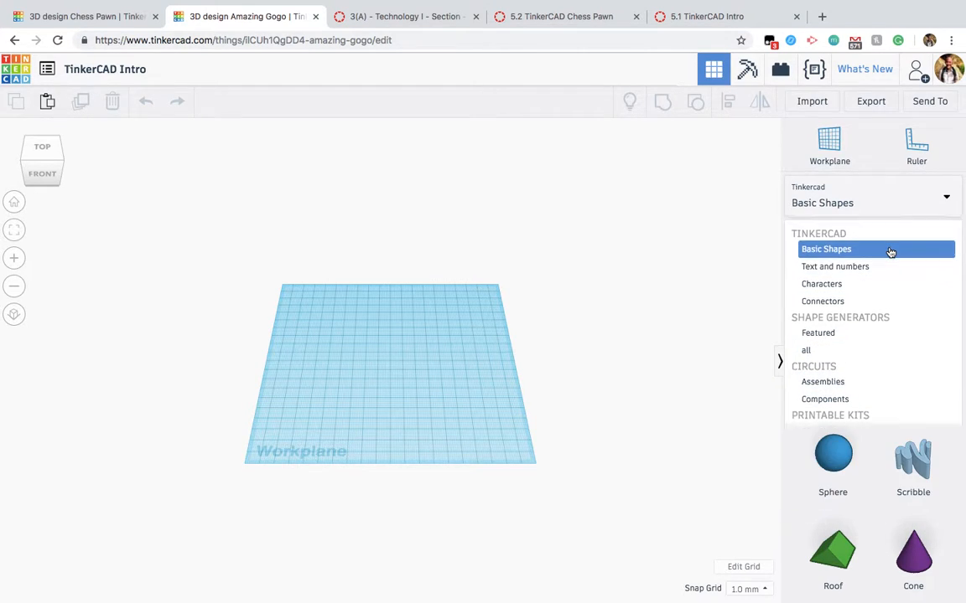
scroll(885, 387, down, 3)
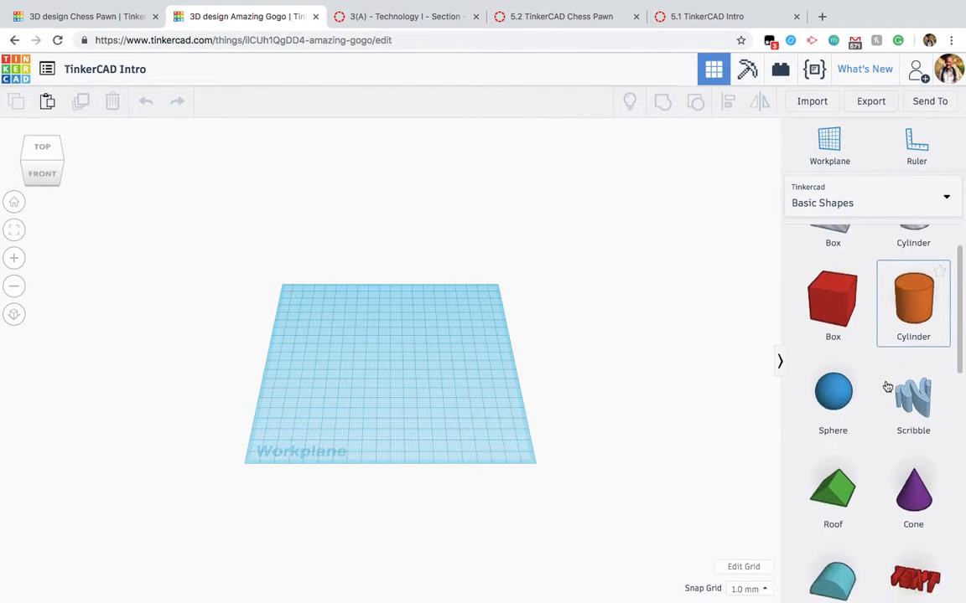
scroll(886, 386, down, 6)
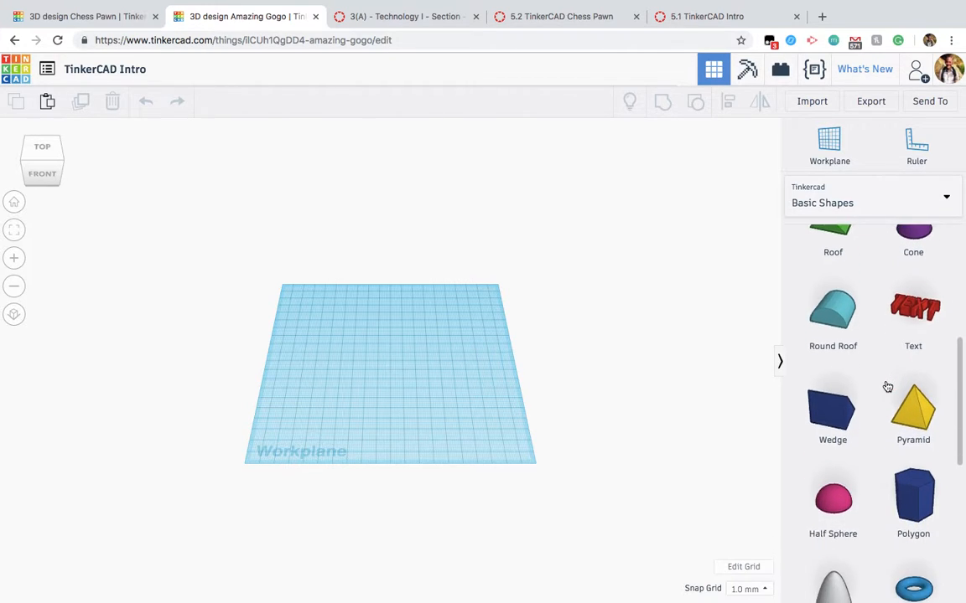
scroll(887, 386, down, 6)
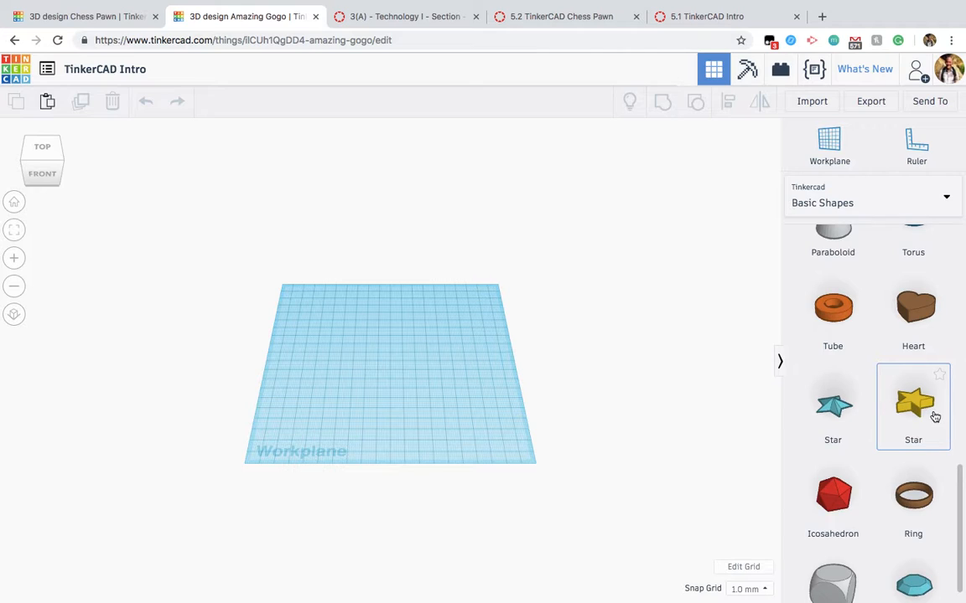
drag(928, 415, 388, 363)
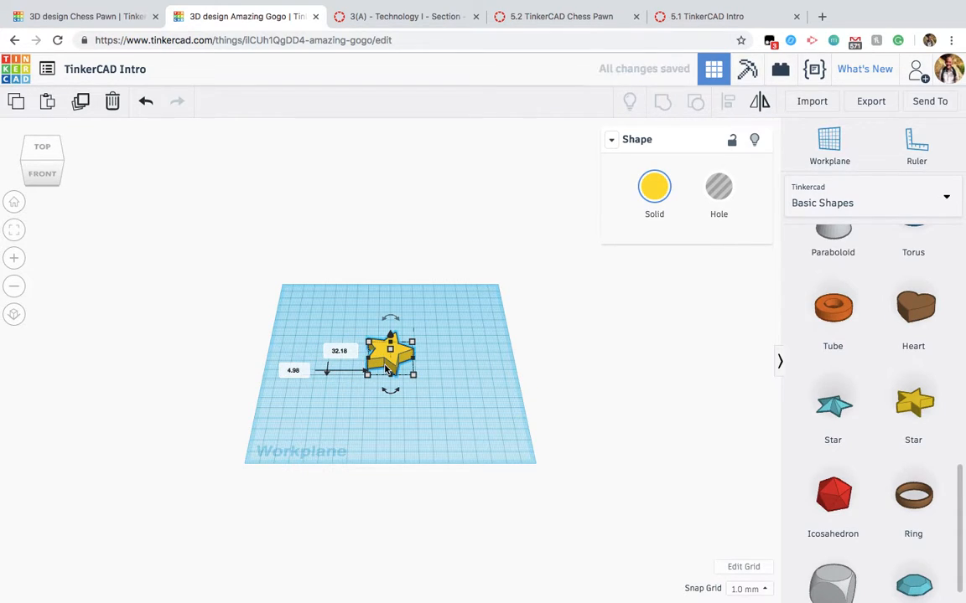
Step: Look through the preset and custom solid colours available for the star
click(654, 189)
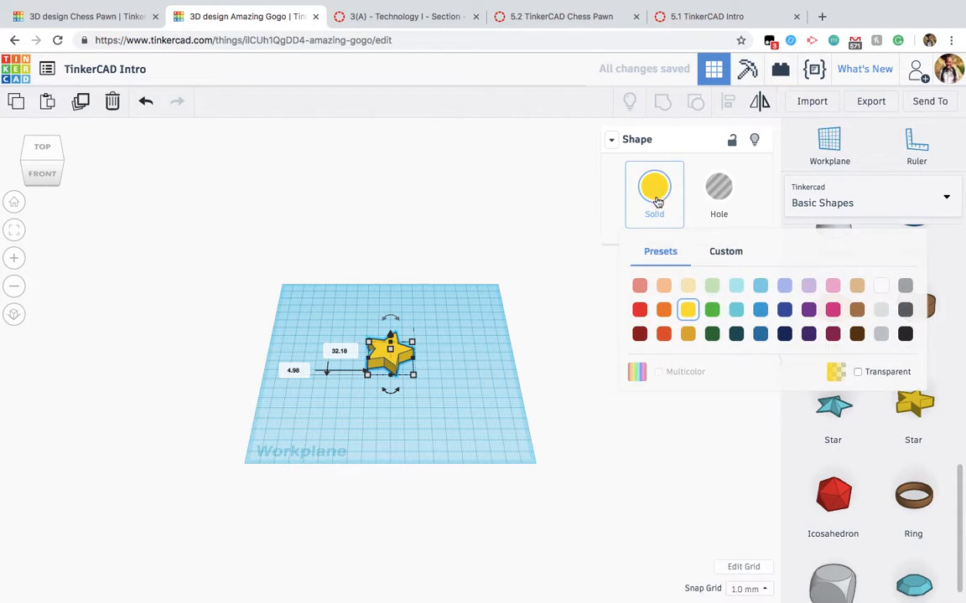
click(731, 256)
click(670, 256)
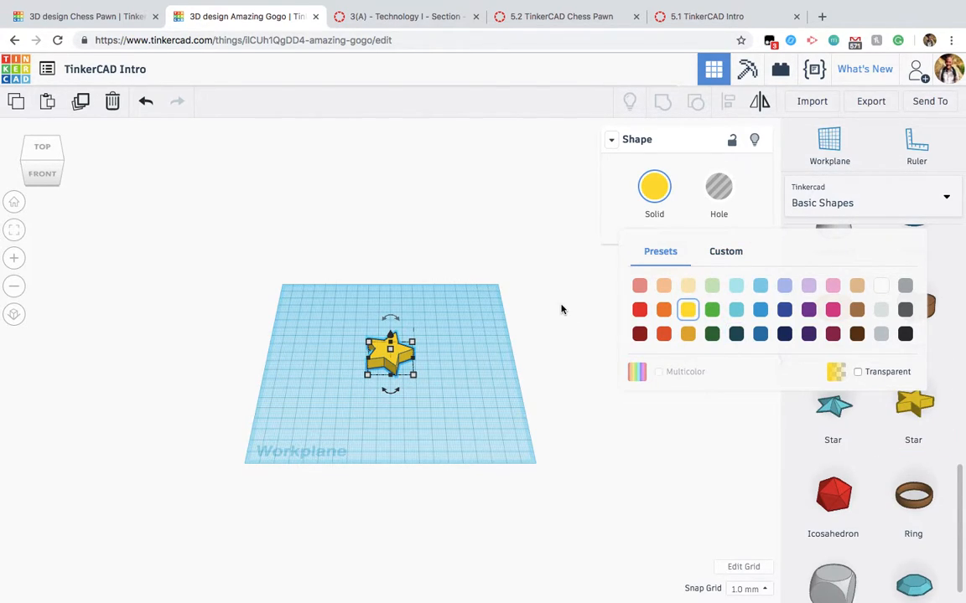
click(445, 383)
Step: Move the star toward the back of the workplane and return it to near the middle
click(391, 356)
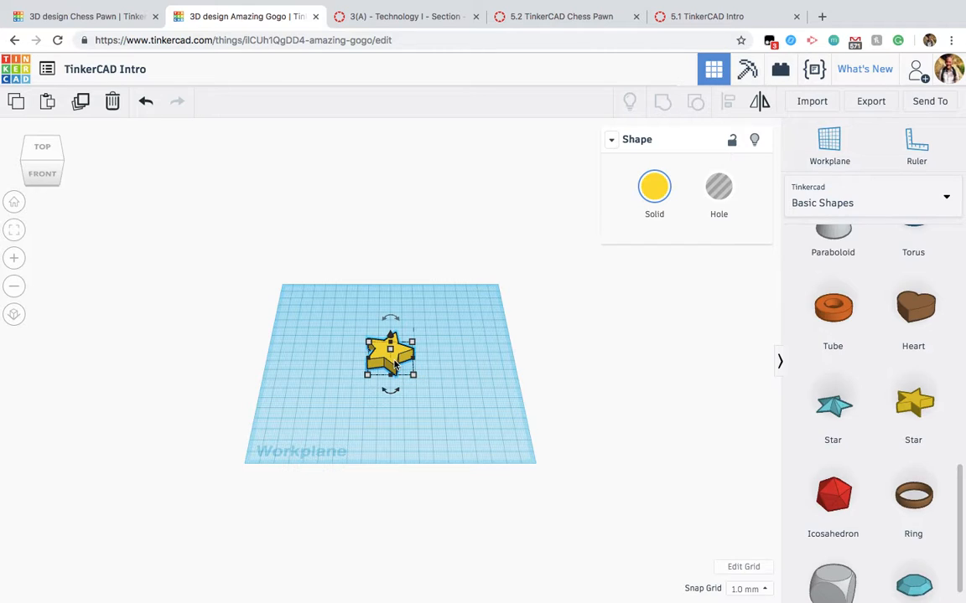
drag(394, 362, 369, 342)
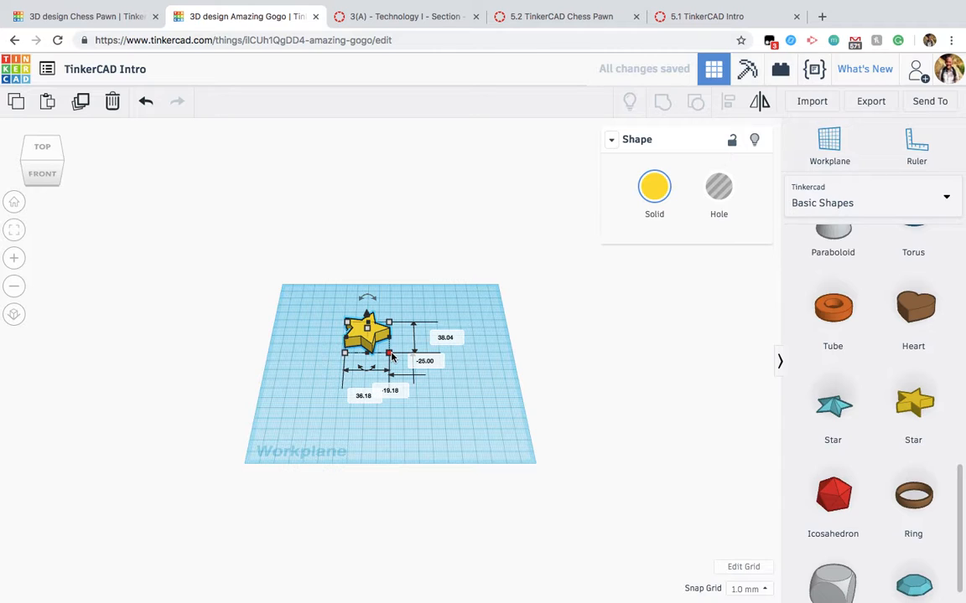
drag(366, 347, 386, 362)
Step: Practise focusing the view on the selected star from far away, and inspect it up close
scroll(387, 365, down, 4)
scroll(394, 385, down, 2)
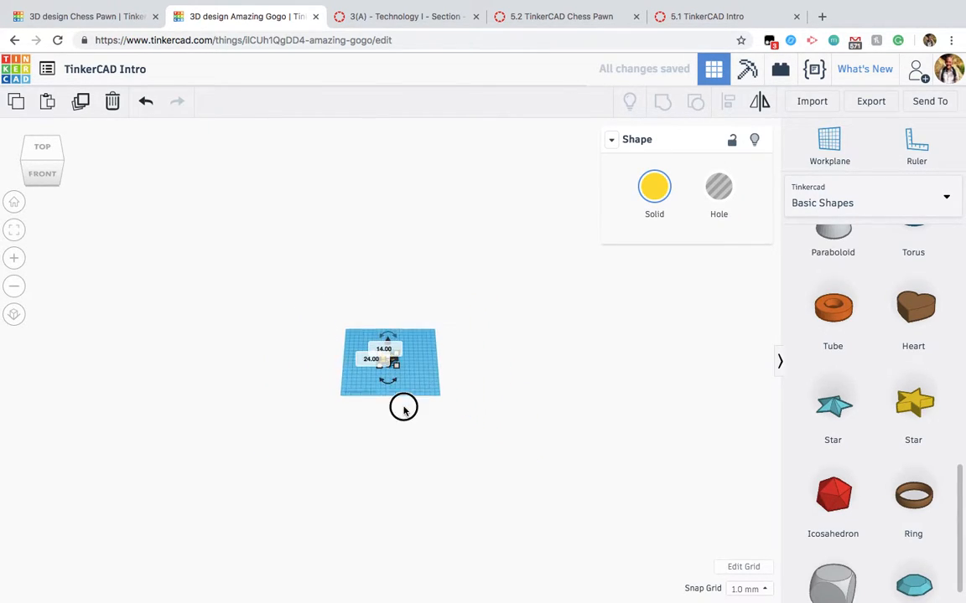
click(398, 375)
click(386, 359)
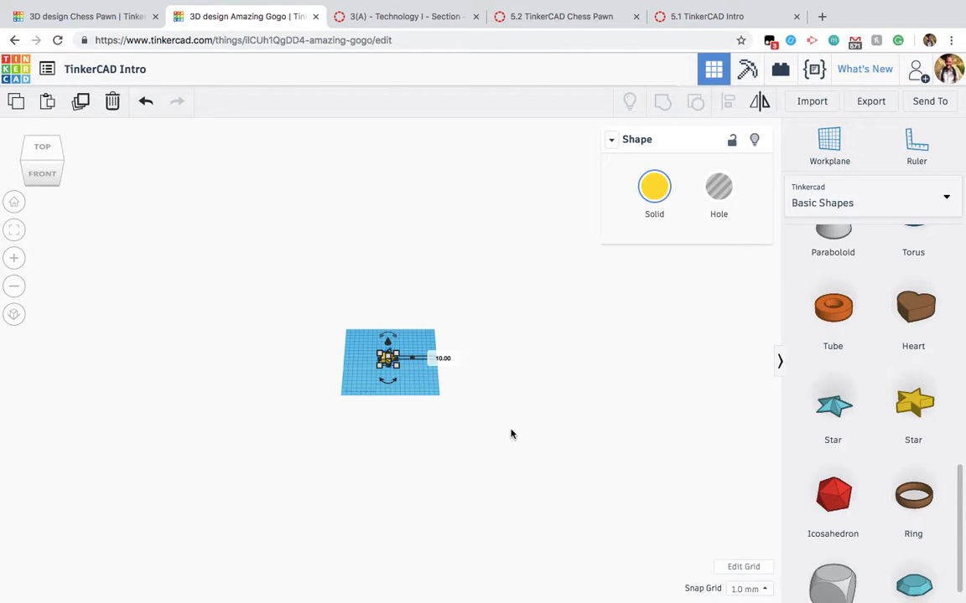
key(f)
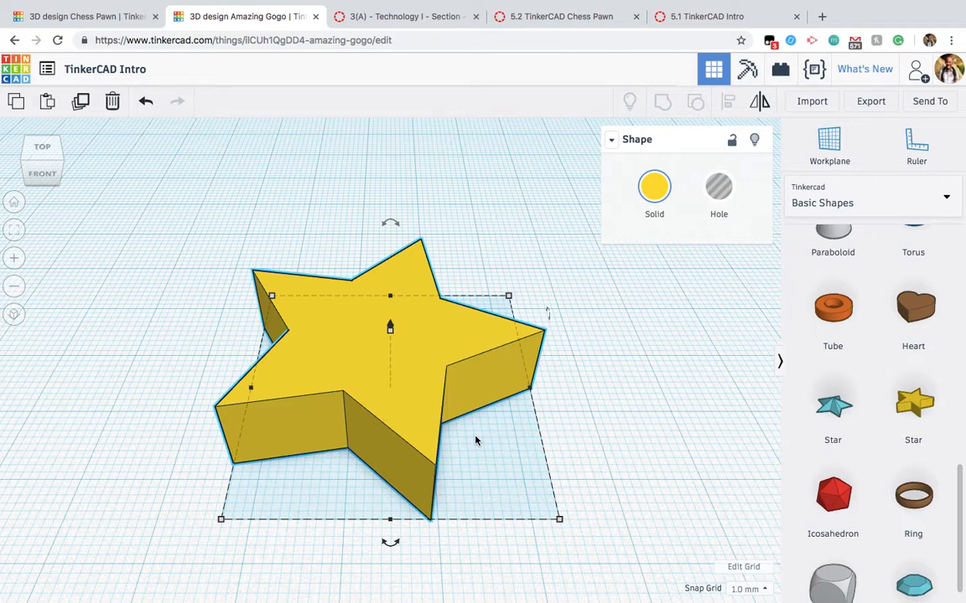
scroll(475, 441, down, 15)
click(448, 444)
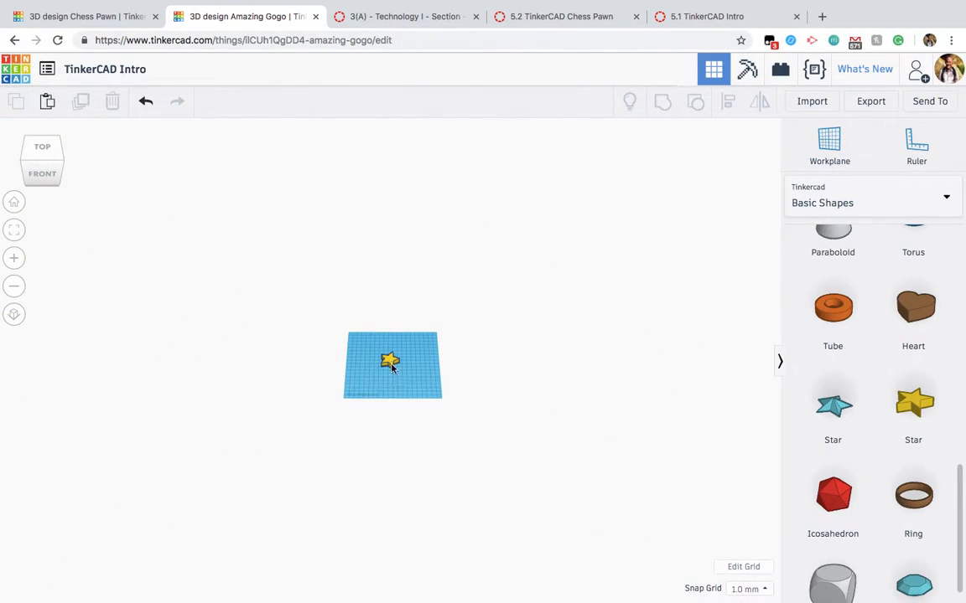
click(389, 360)
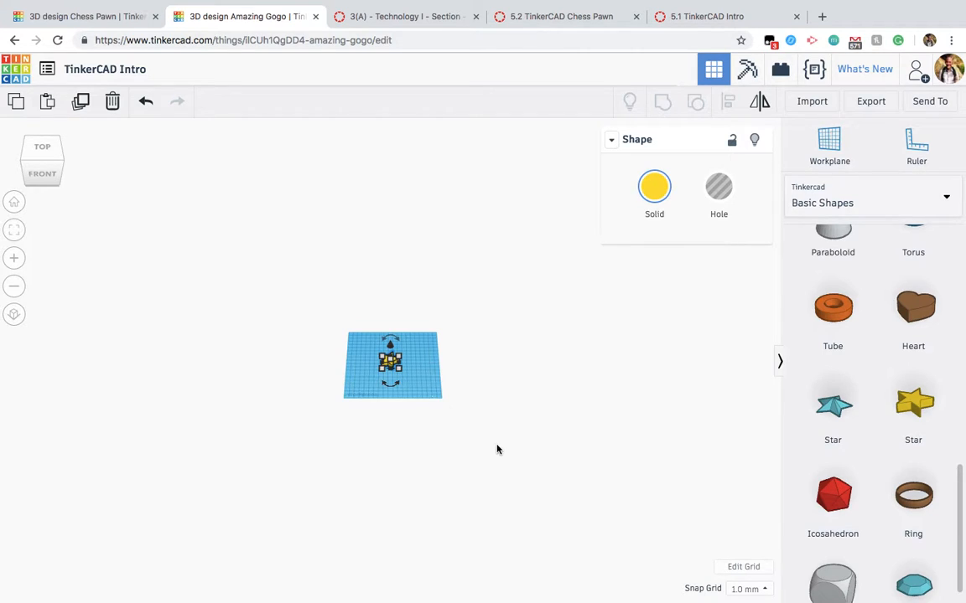
scroll(497, 450, up, 10)
scroll(497, 450, up, 5)
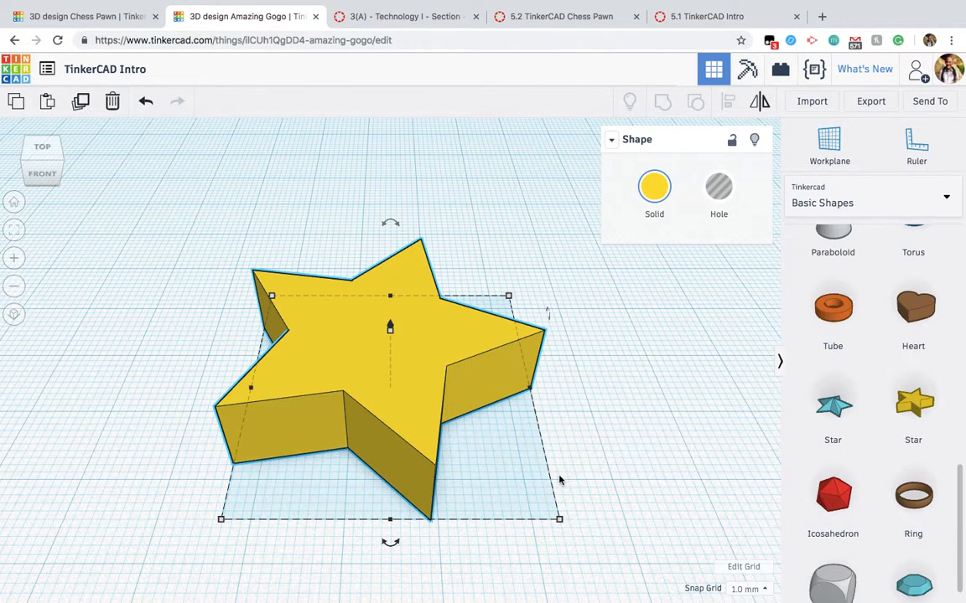
click(588, 466)
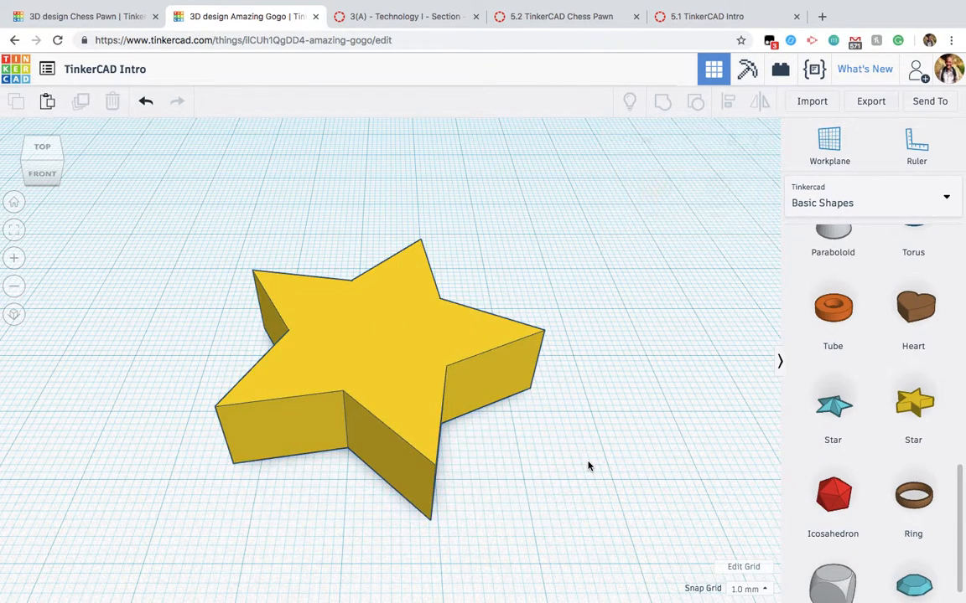
scroll(453, 425, down, 5)
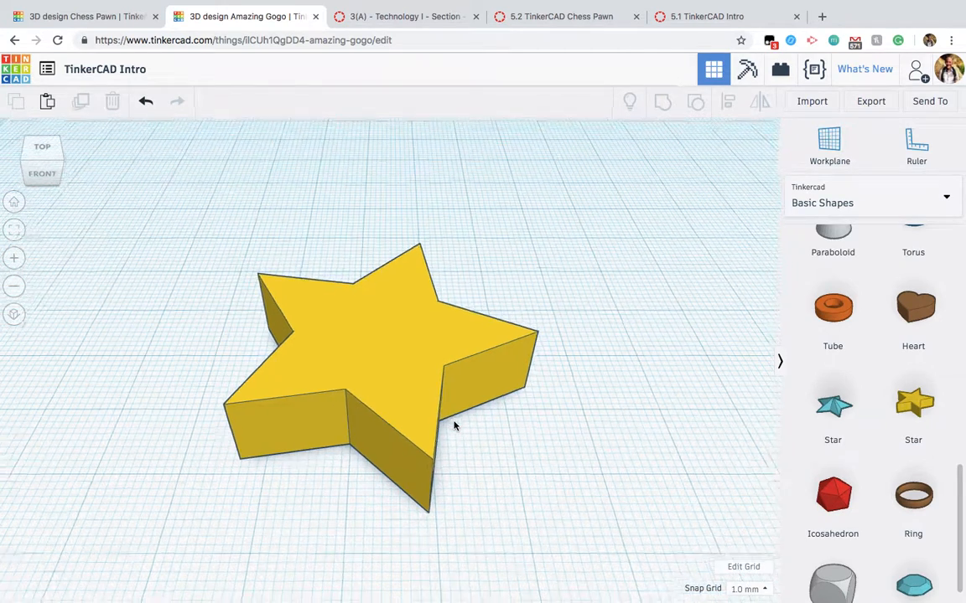
Step: Try stretching the star freely from one corner to about 33 by 40 mm, and undo the resize
click(395, 360)
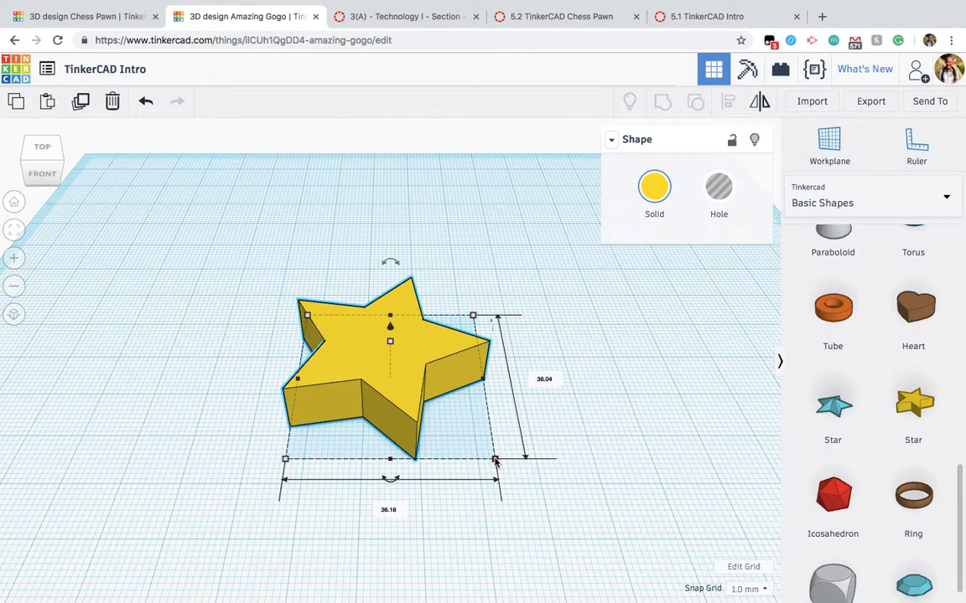
drag(495, 460, 599, 501)
drag(523, 453, 478, 468)
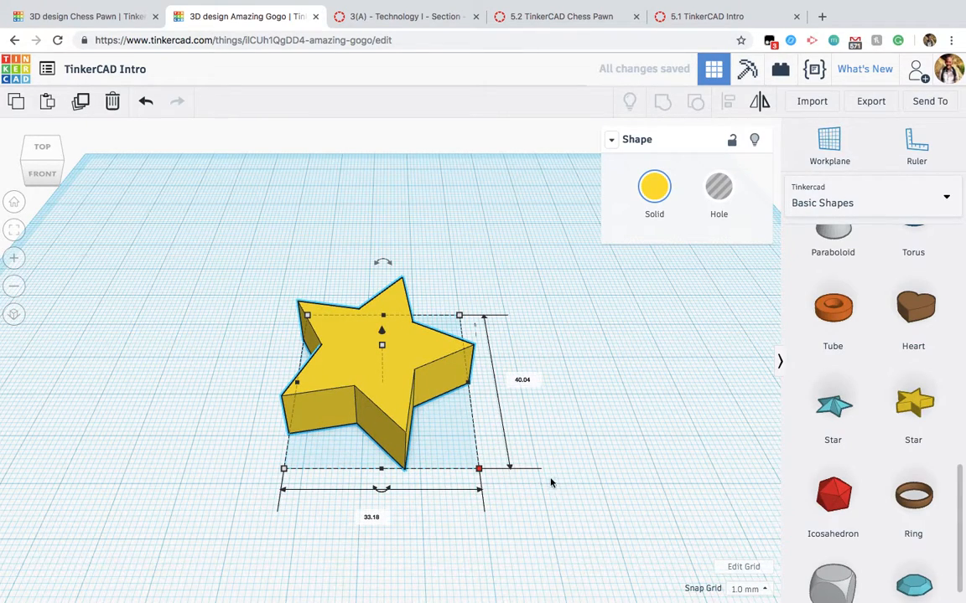
click(633, 474)
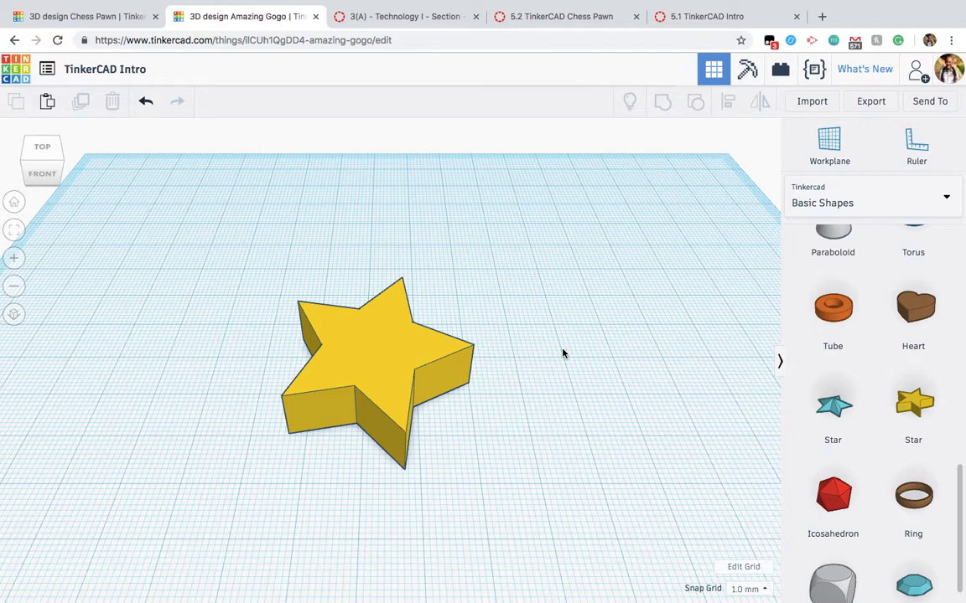
click(148, 106)
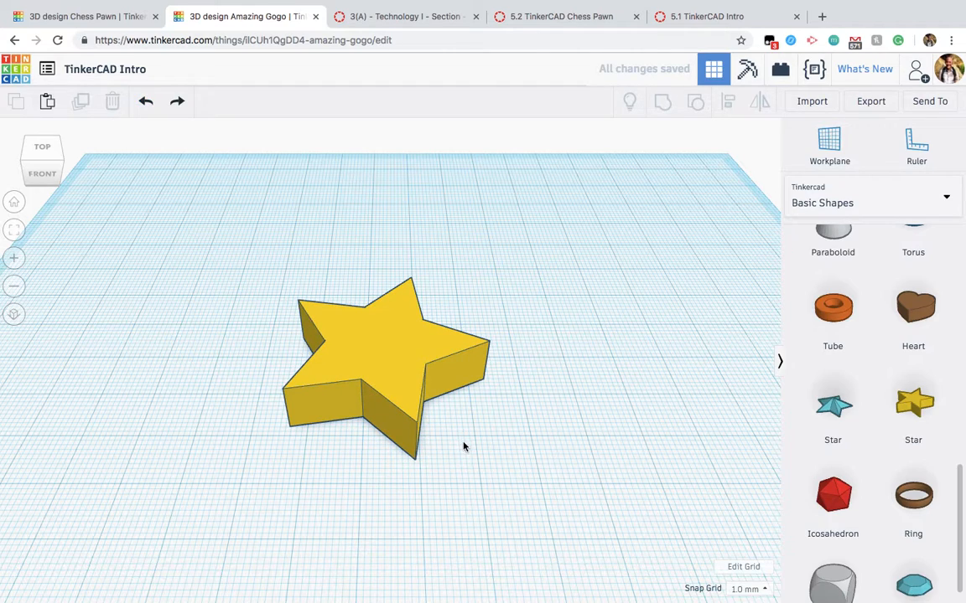
Step: Enlarge the star proportionally from its front corner to about 83 by 87 mm
click(407, 374)
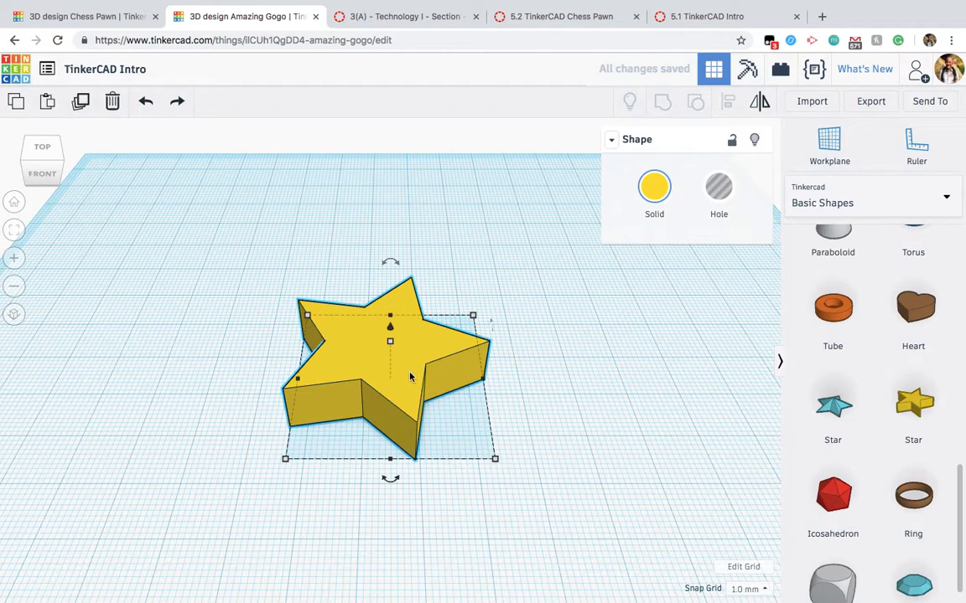
click(510, 553)
click(421, 416)
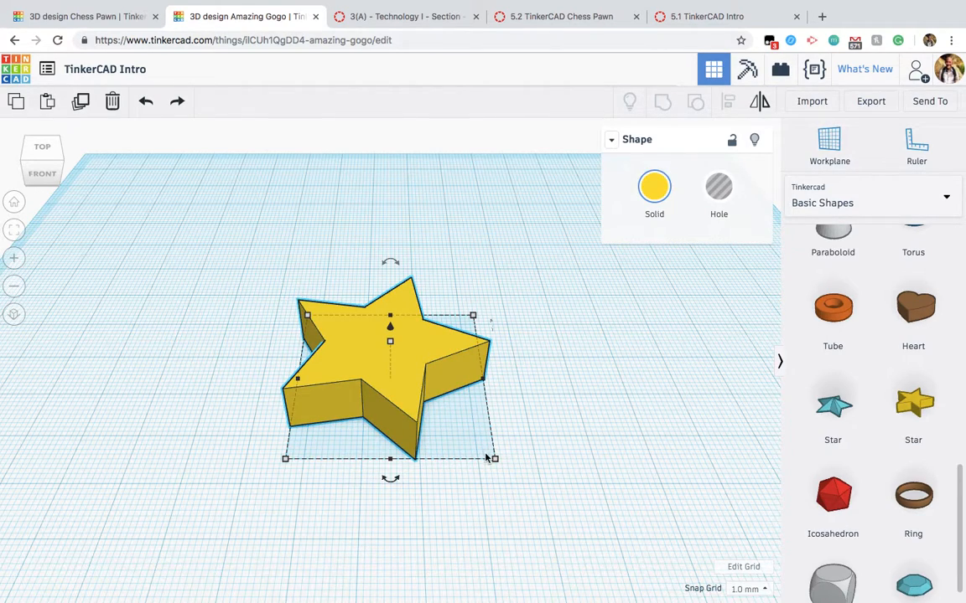
drag(494, 460, 693, 533)
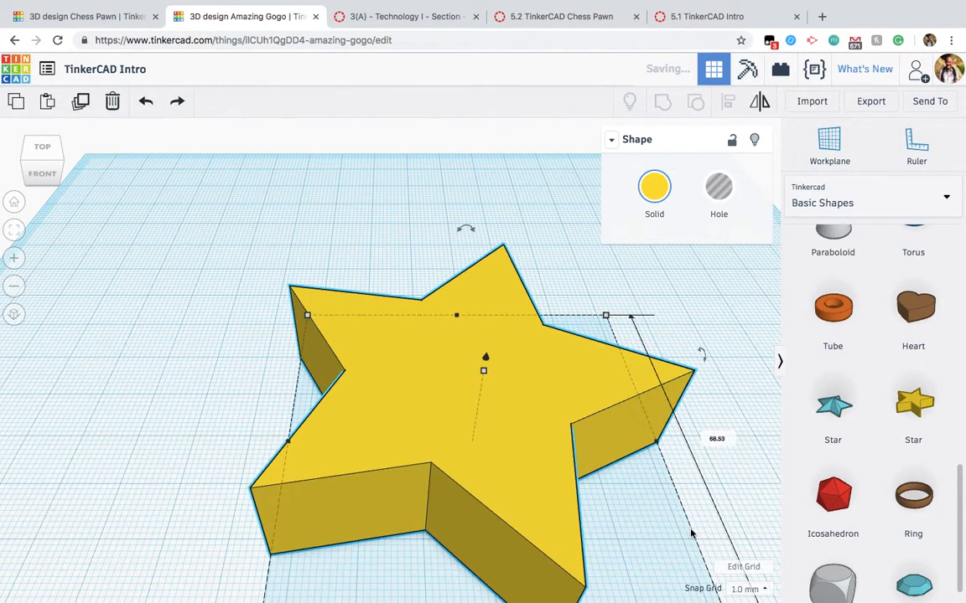
scroll(670, 533, down, 3)
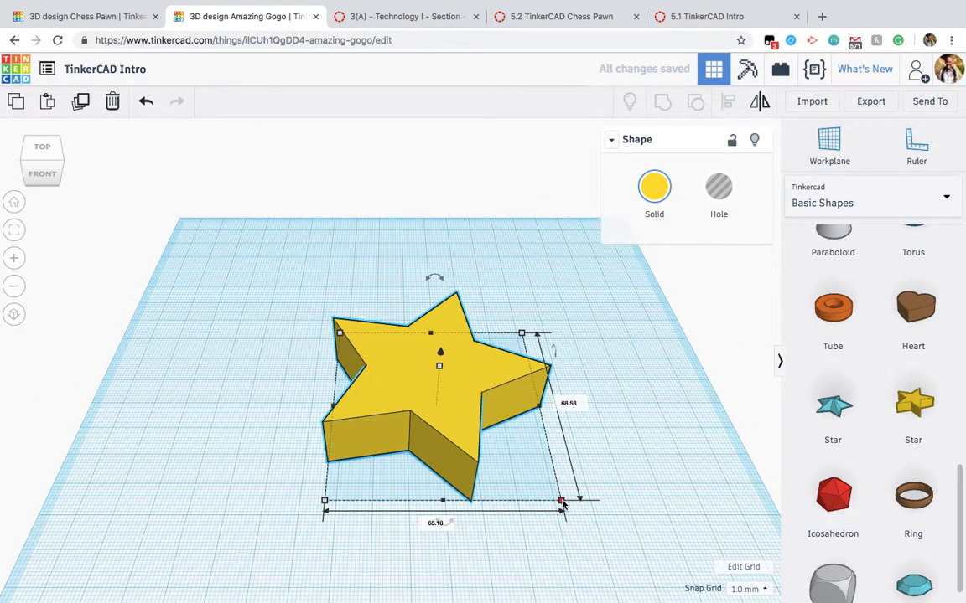
drag(562, 502, 593, 523)
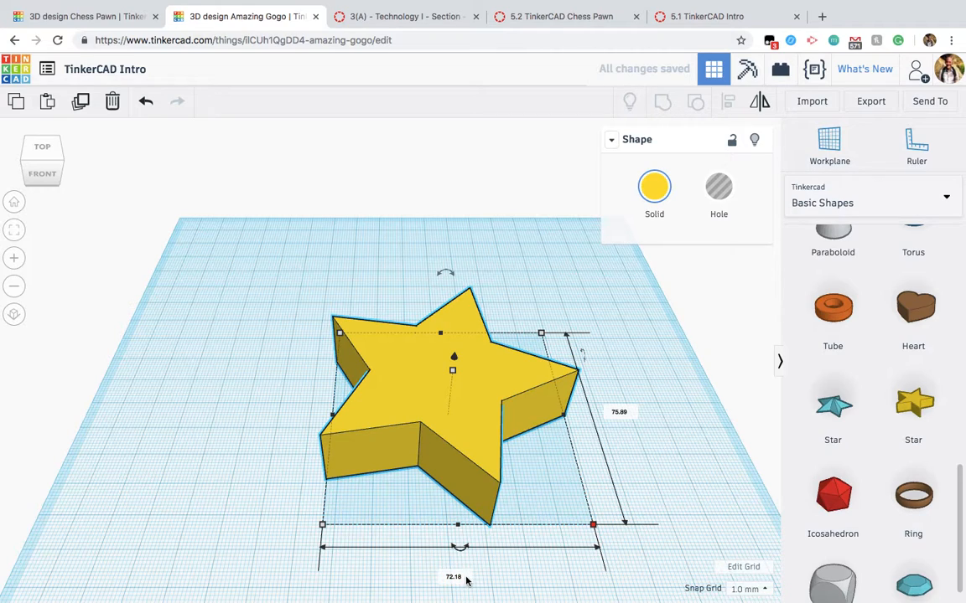
drag(595, 526, 643, 556)
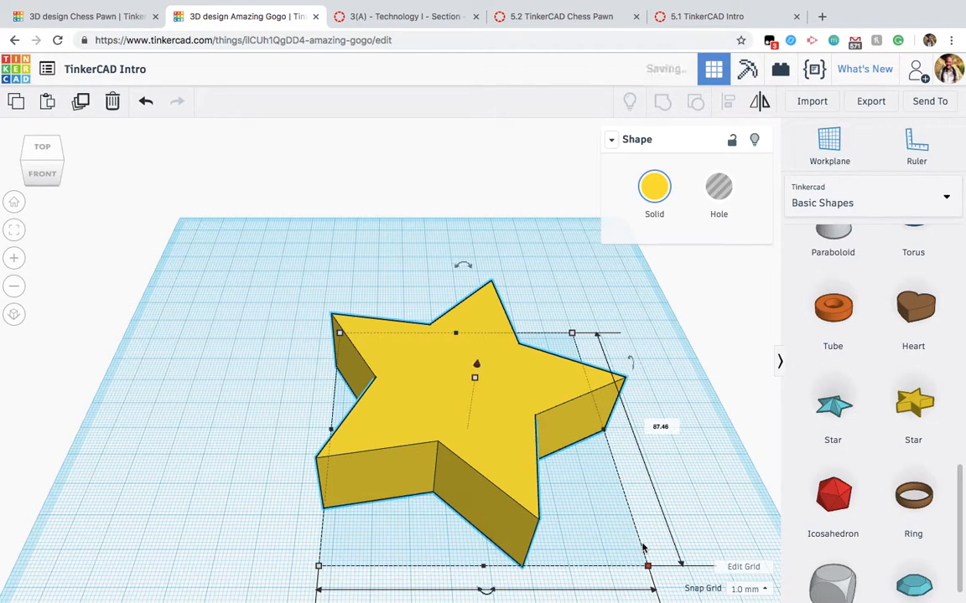
Step: Scale the star up proportionally once more and reposition it near the middle of the workplane
drag(521, 475, 376, 406)
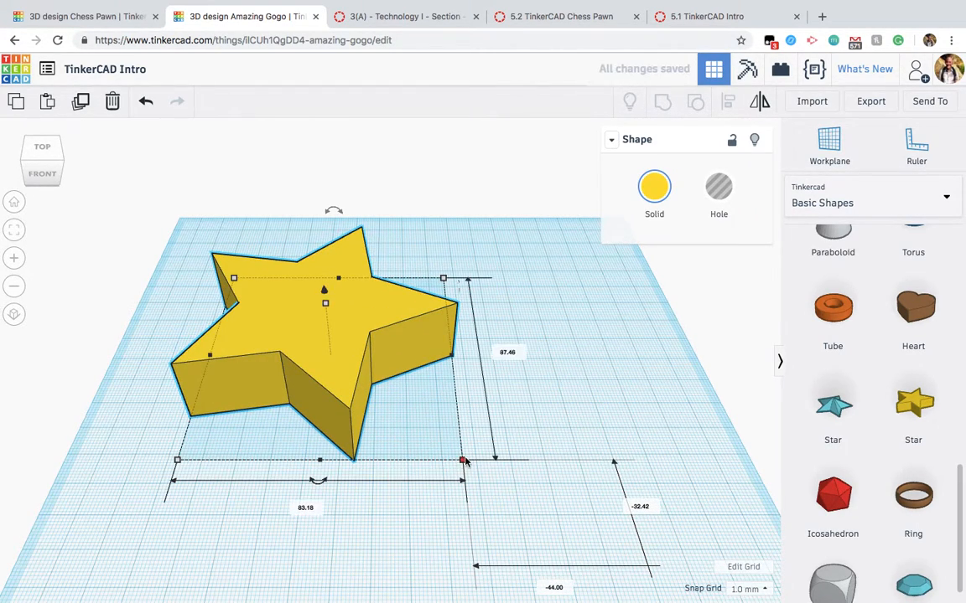
drag(464, 460, 523, 480)
drag(385, 395, 460, 407)
Step: Set the star's height to 10 mm
right_drag(460, 406, 382, 274)
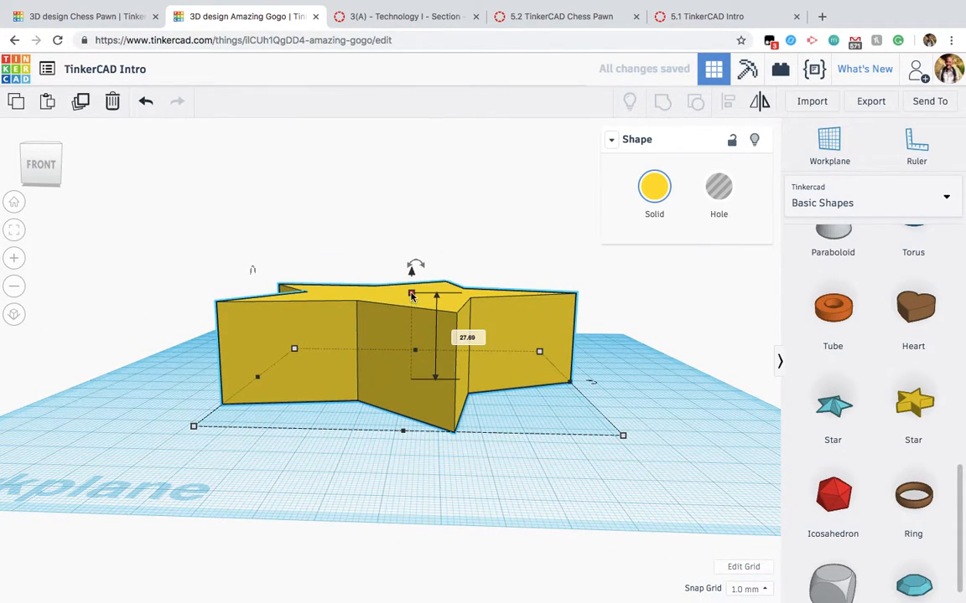
click(410, 293)
drag(411, 293, 417, 351)
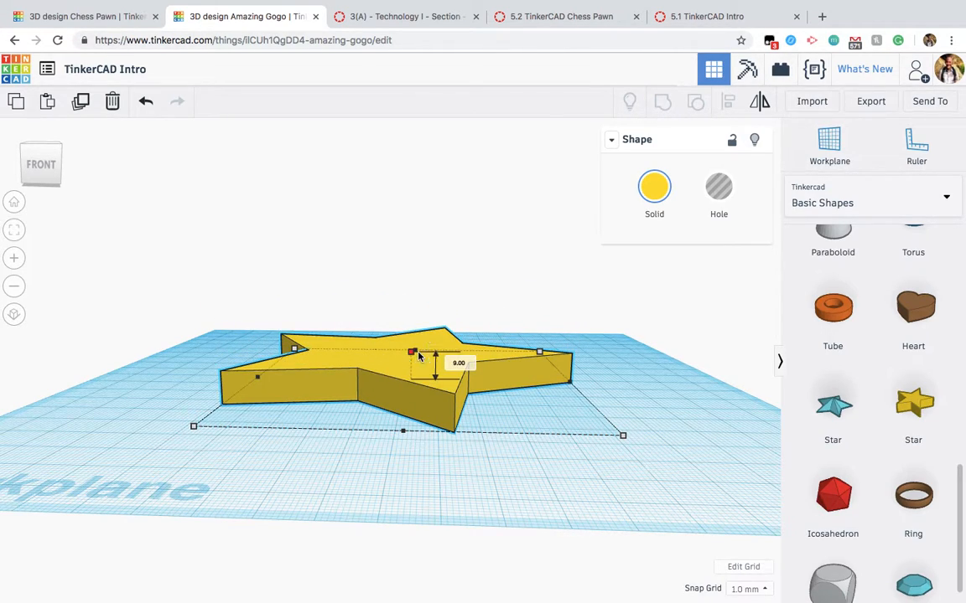
click(457, 365)
text(10)
key(Return)
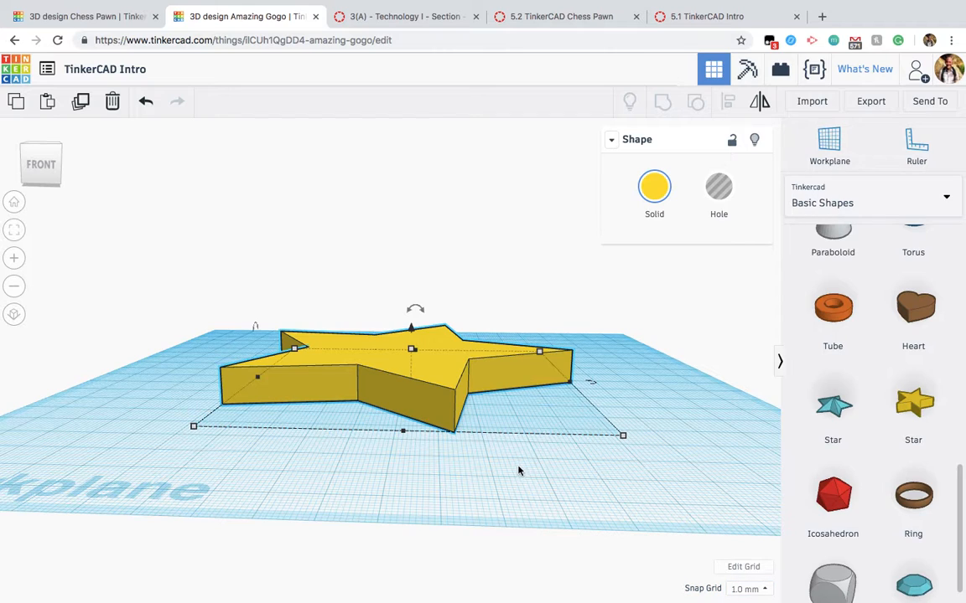
click(459, 444)
Step: Place the brown heart from the Basic Shapes collection inside the middle of the star
right_drag(388, 377, 393, 438)
scroll(393, 437, down, 3)
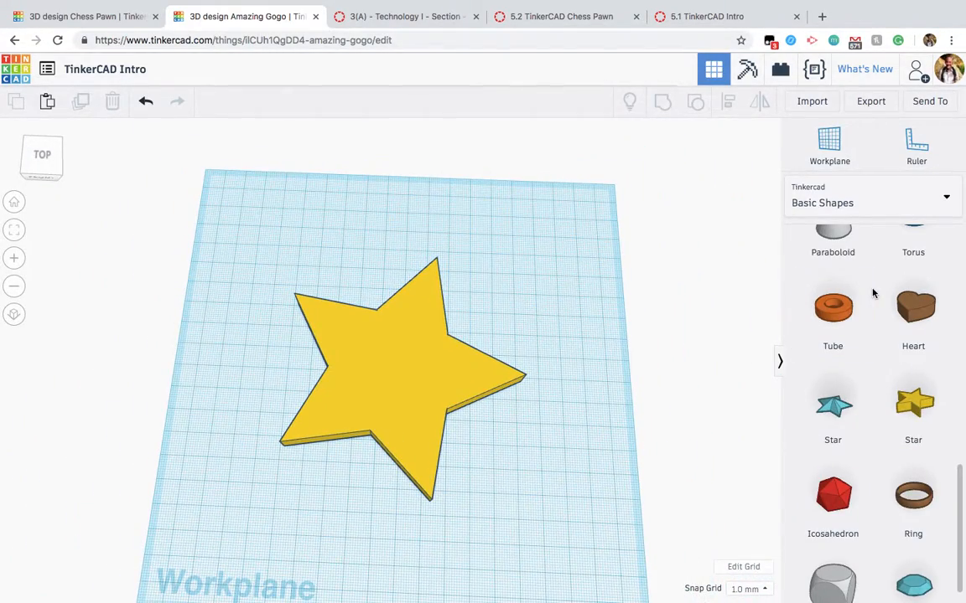
scroll(873, 291, up, 5)
scroll(872, 292, up, 5)
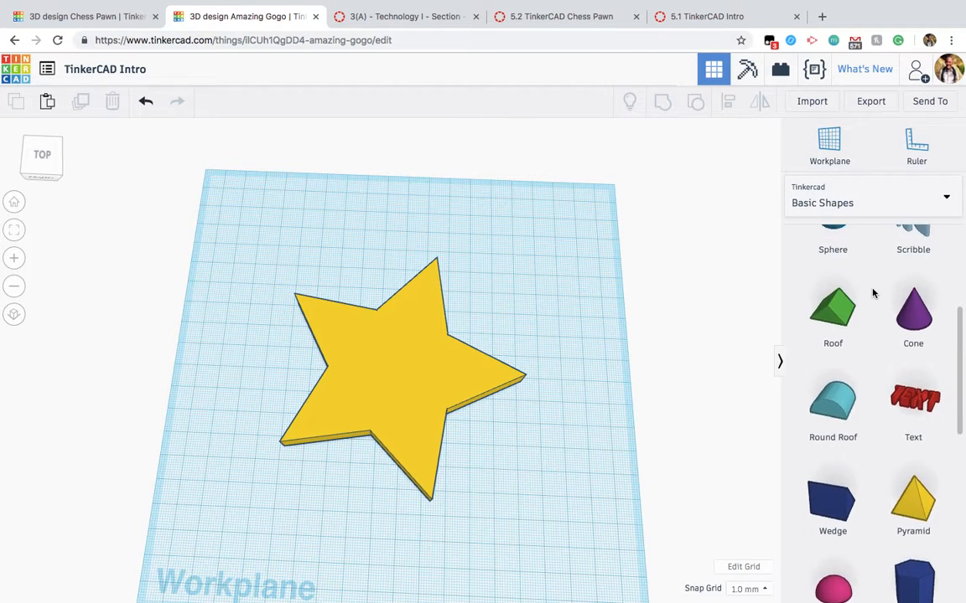
scroll(872, 293, down, 2)
scroll(873, 292, down, 5)
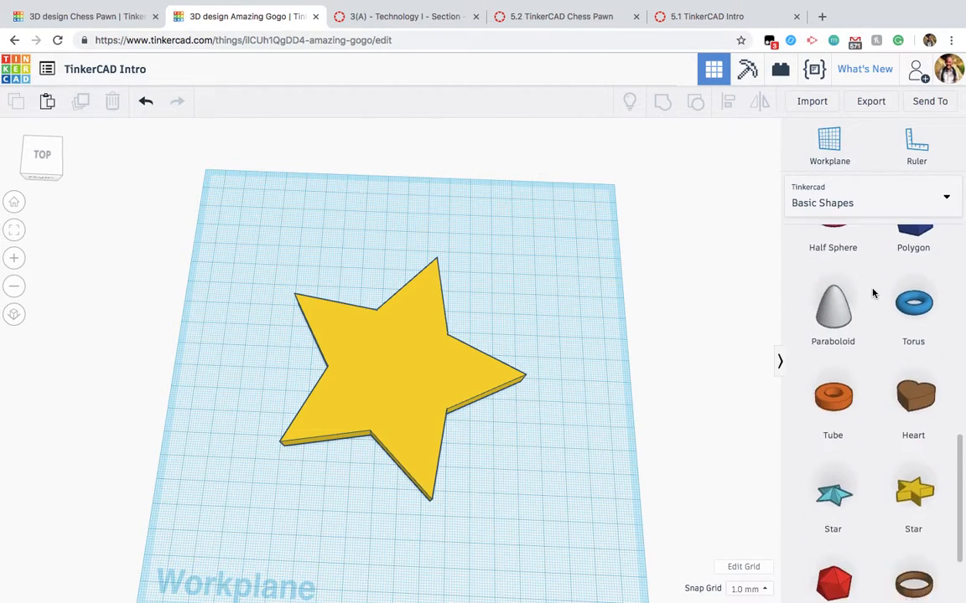
drag(912, 327, 392, 377)
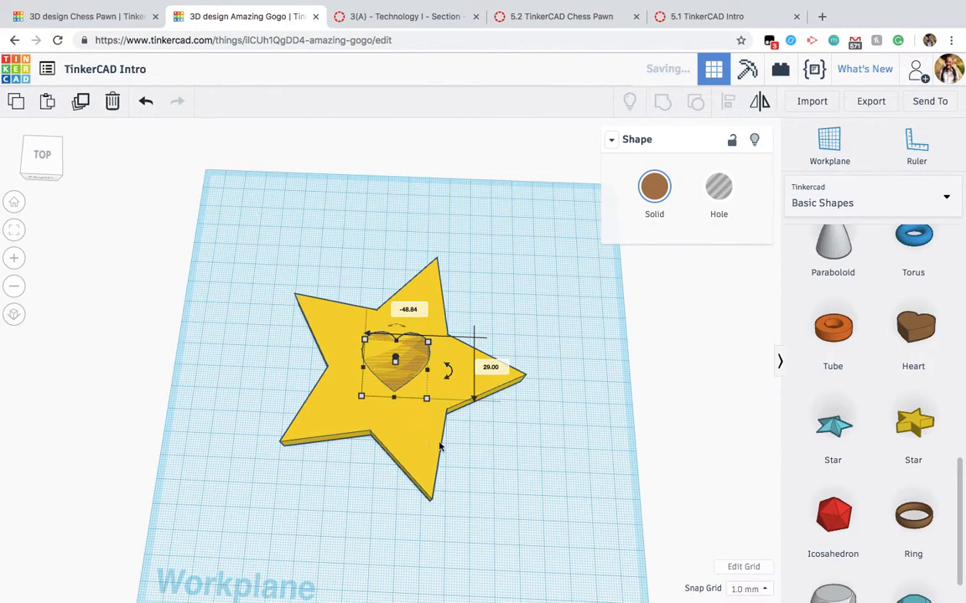
Step: Make the heart taller than the star and turn it into a hole
right_drag(470, 453, 398, 352)
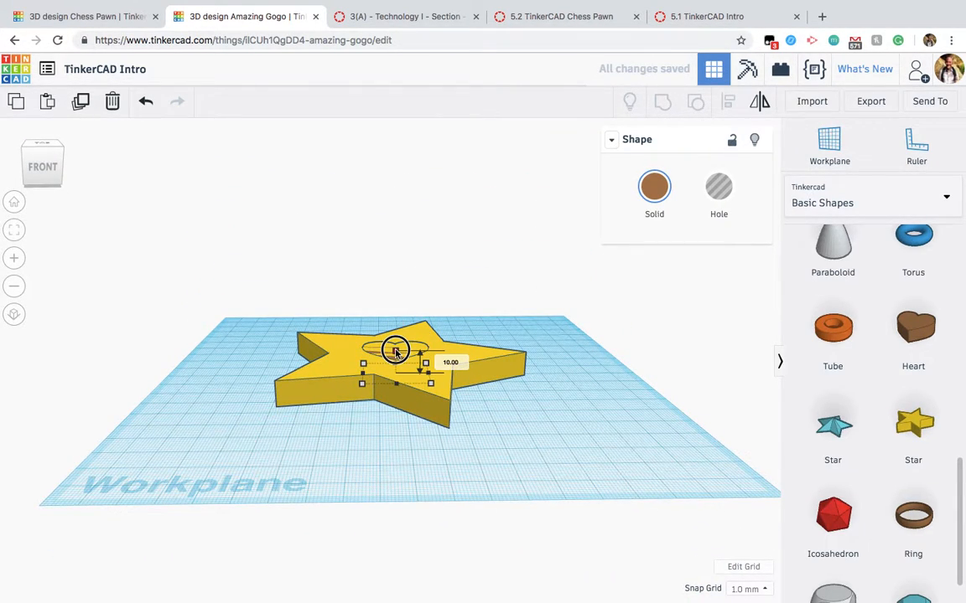
drag(396, 352, 390, 336)
right_drag(390, 336, 402, 384)
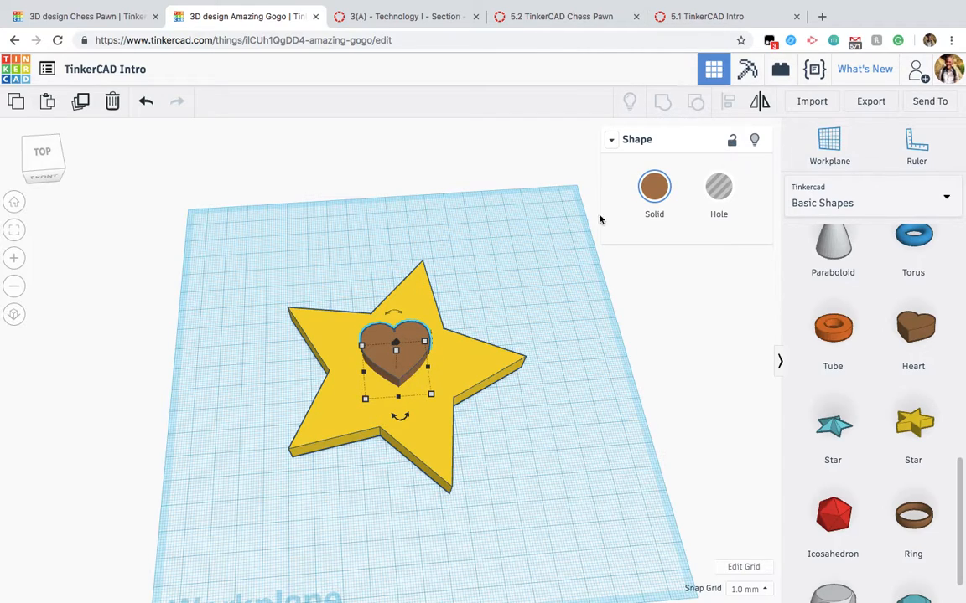
click(719, 186)
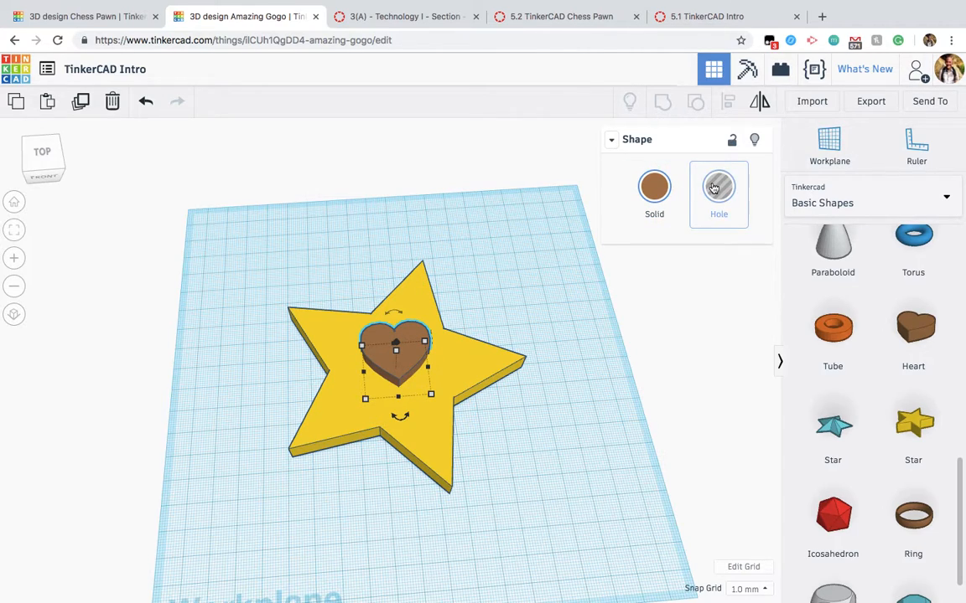
click(560, 411)
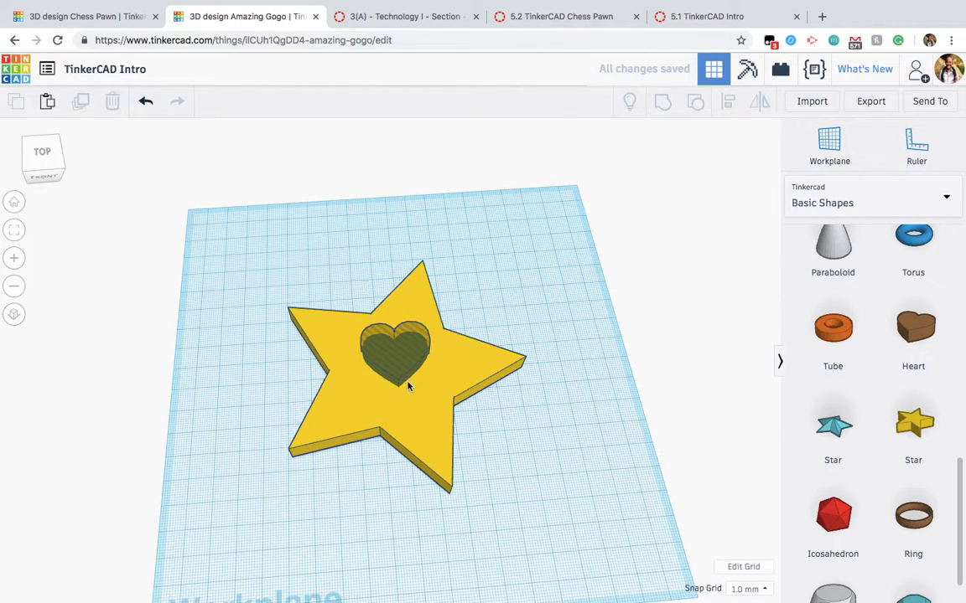
Step: Align the star and the heart hole on their centres along both workplane directions
drag(561, 475, 228, 251)
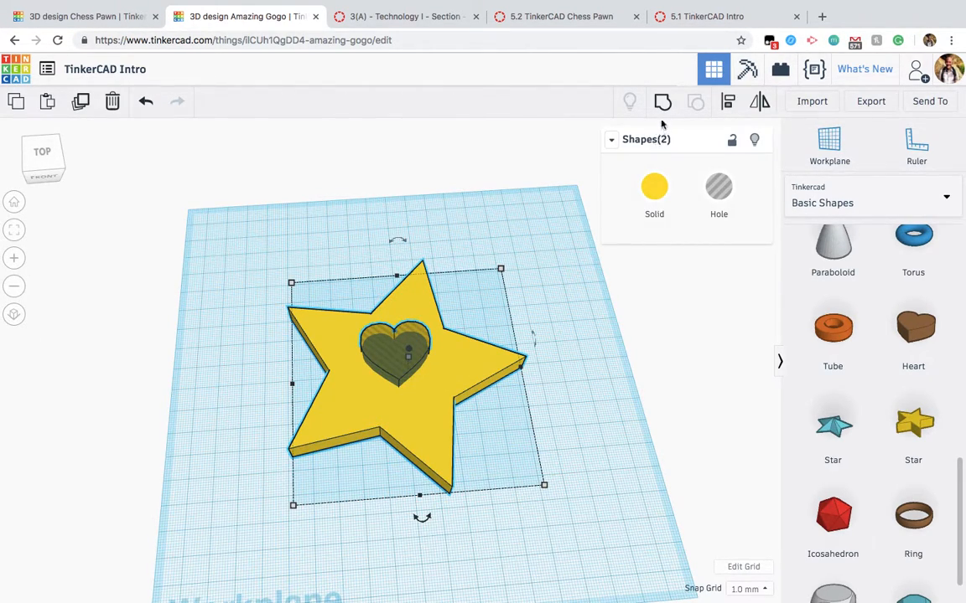
click(728, 104)
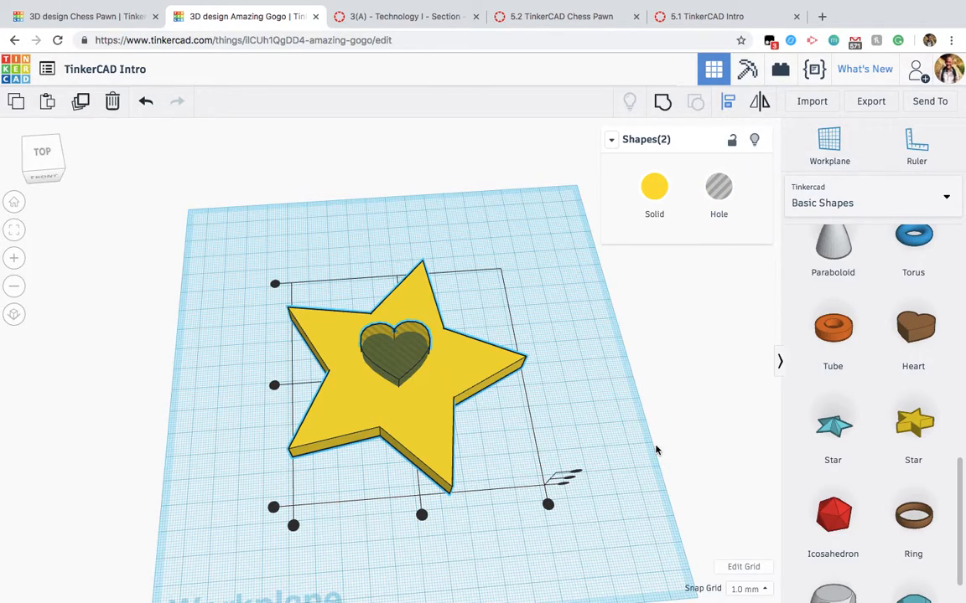
click(421, 516)
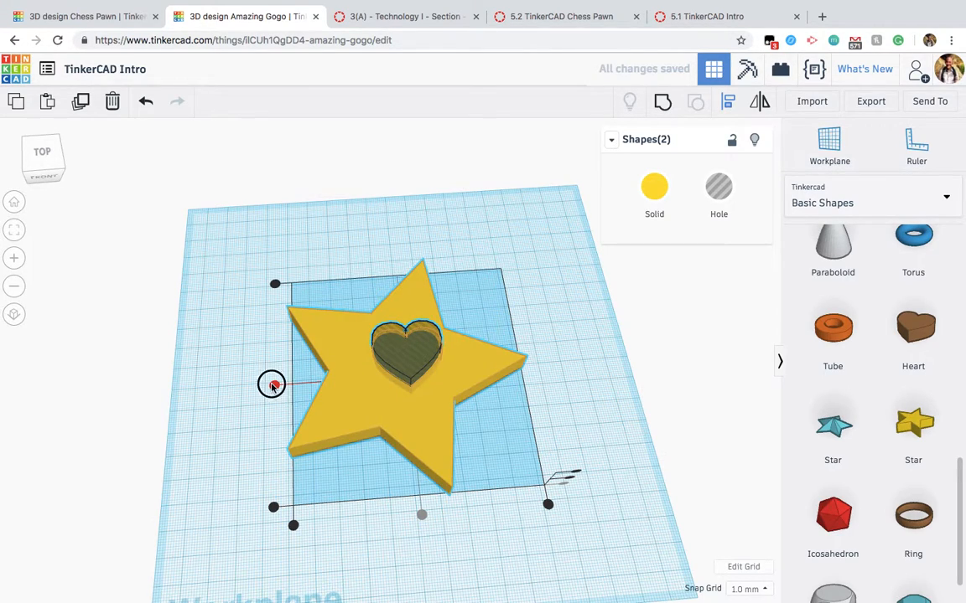
click(274, 385)
click(445, 541)
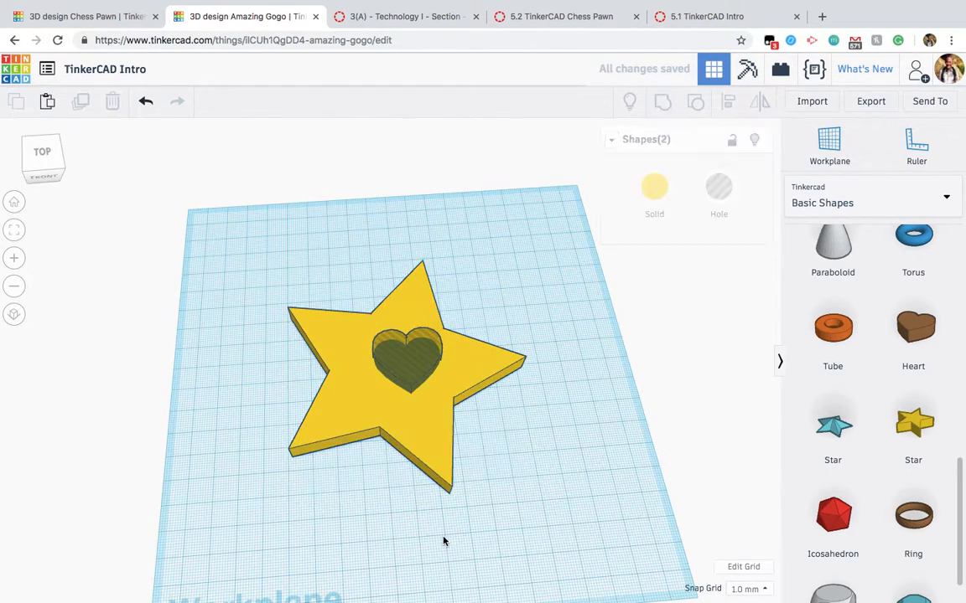
Step: Nudge the heart hole in small steps toward the visual centre of the star
right_drag(377, 503, 491, 526)
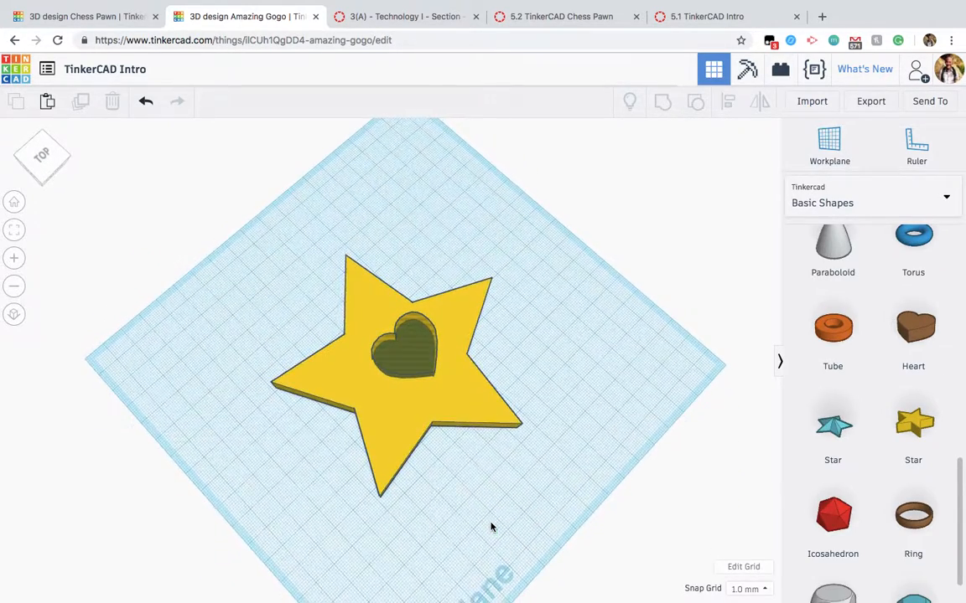
click(411, 369)
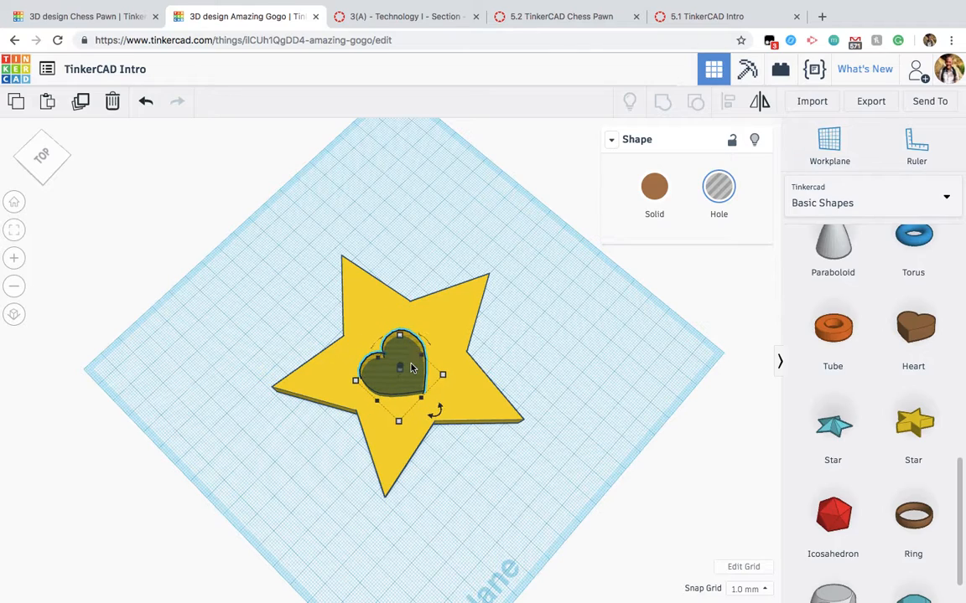
key(Up)
key(Left)
key(Up)
key(Left)
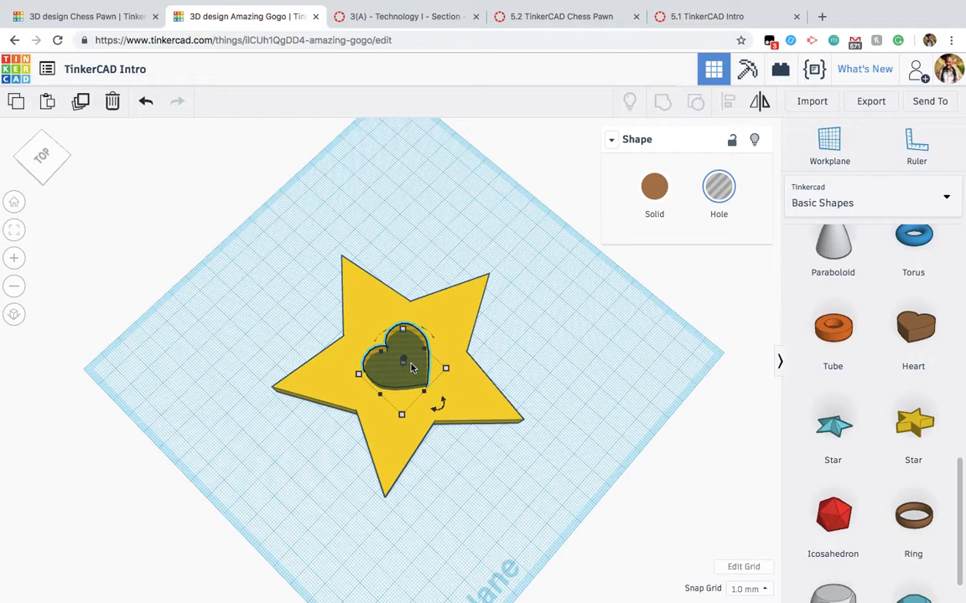
Step: Rotate the heart hole 22.5° flat on the workplane so its point turns toward a gap between star arms
drag(445, 405, 429, 423)
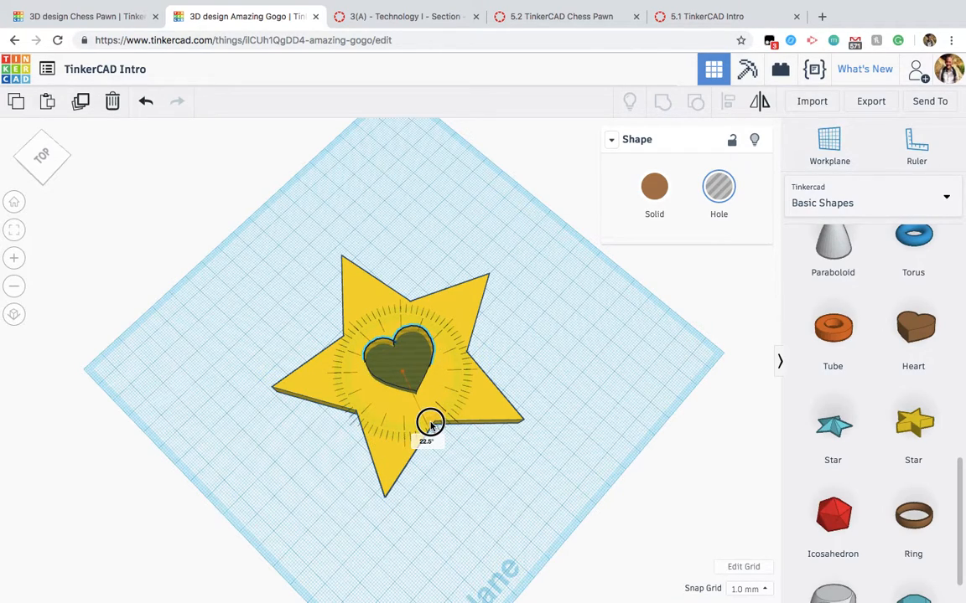
drag(429, 423, 438, 429)
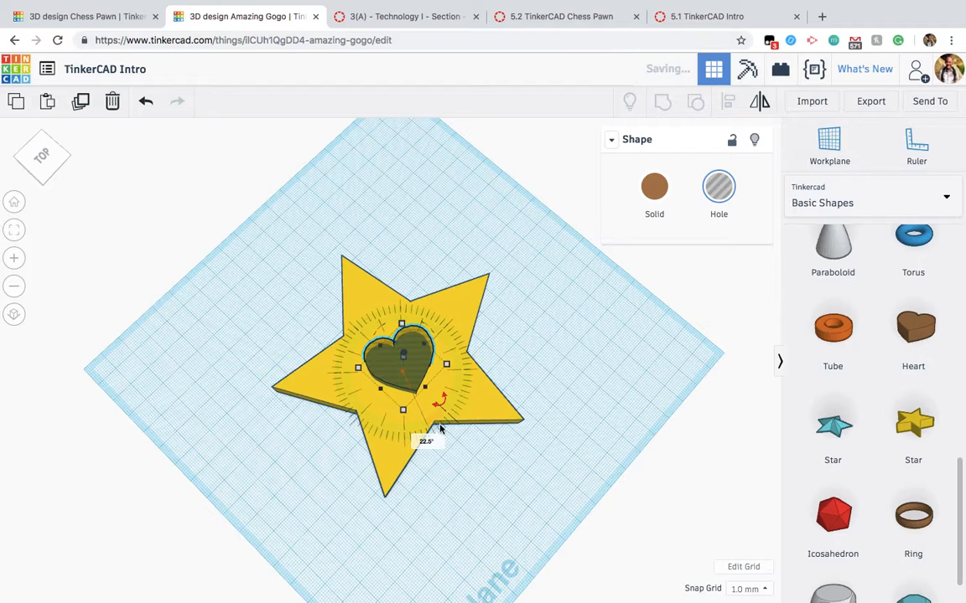
click(445, 437)
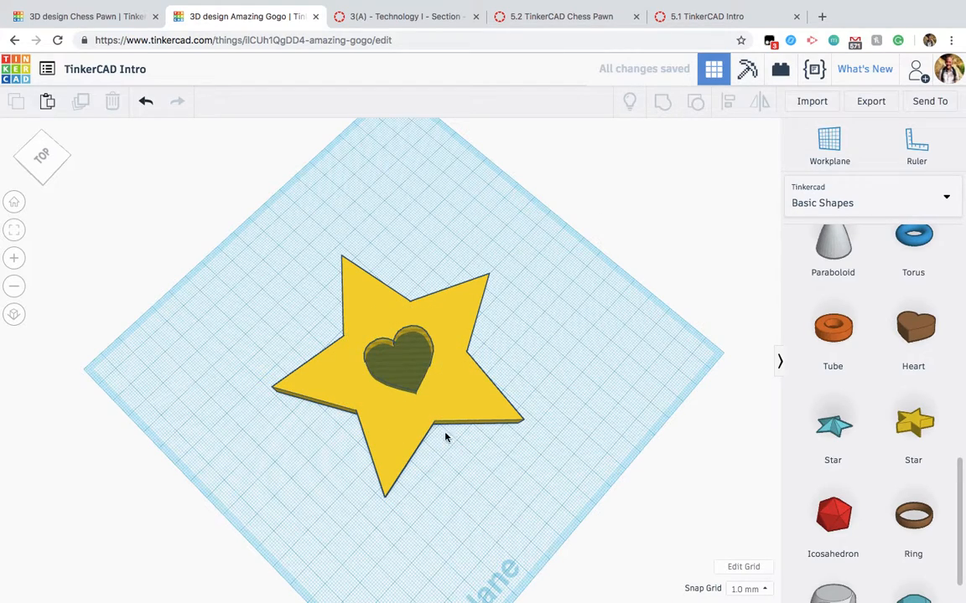
Step: Fine-tune the rotated heart hole's position in the middle of the star with small nudges
click(410, 370)
key(Left)
key(Down)
key(Down)
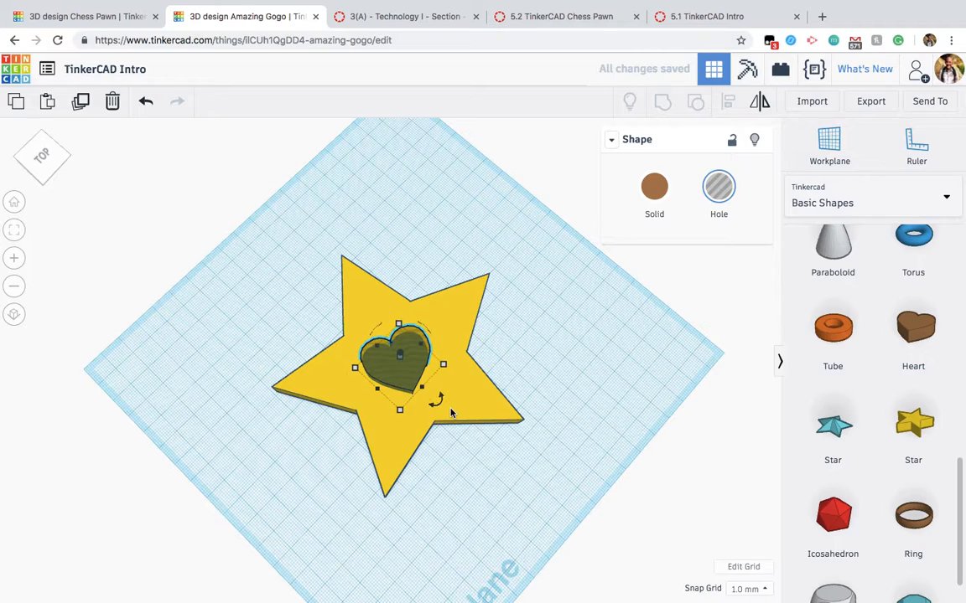
key(Right)
key(Right)
key(Up)
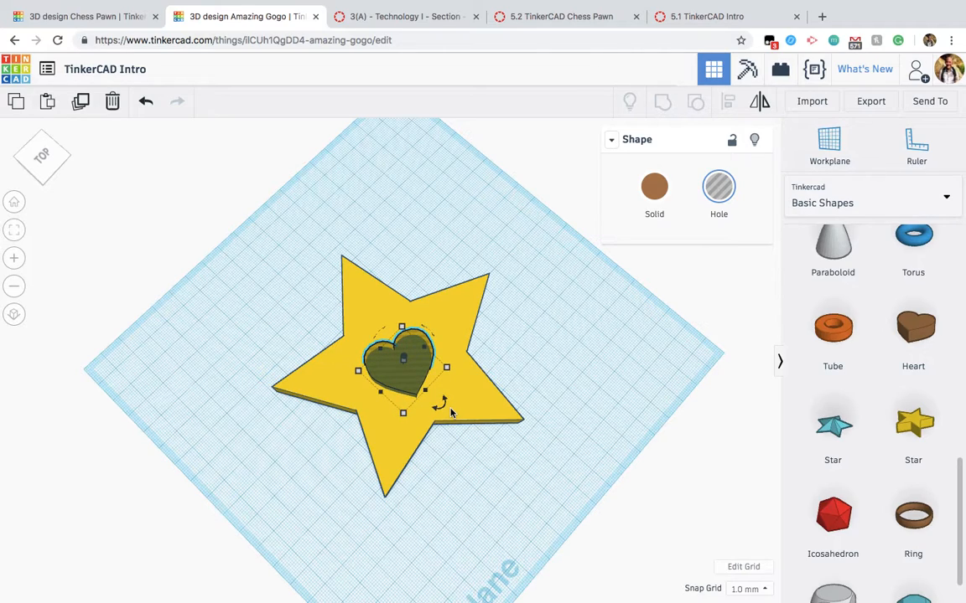
click(539, 486)
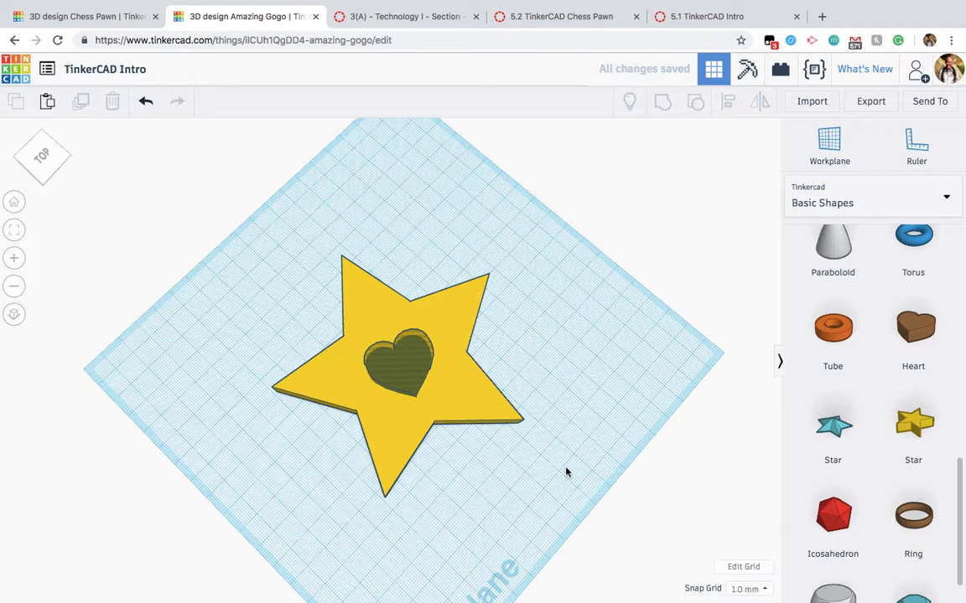
Step: Group the star and the heart hole to cut the heart shape through the star
drag(567, 469, 299, 287)
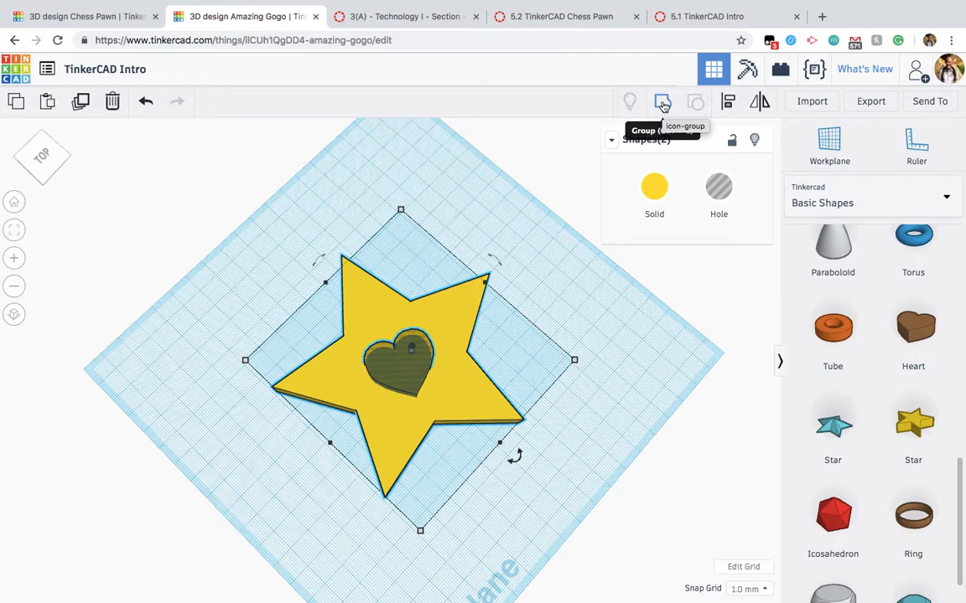
click(662, 104)
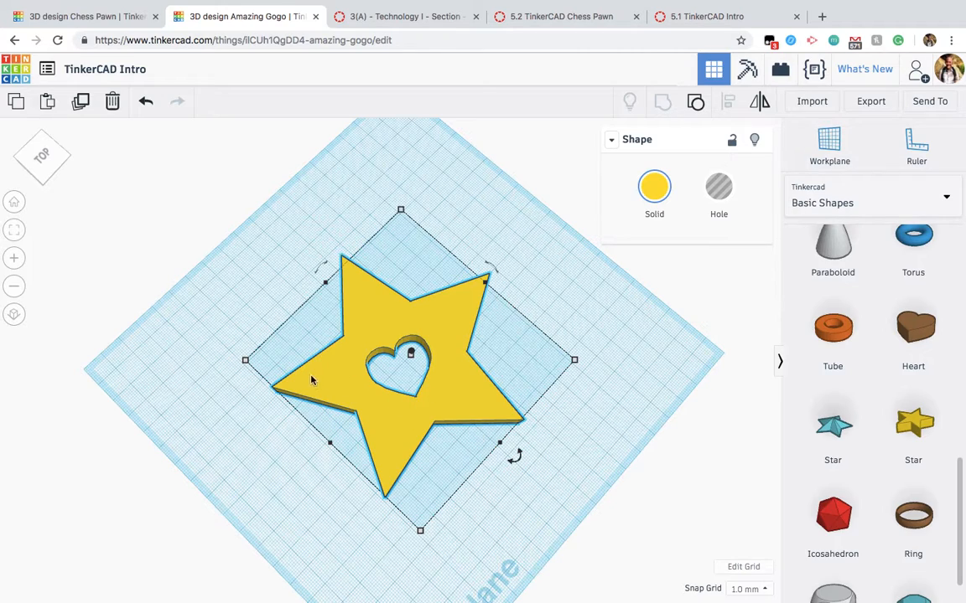
click(422, 532)
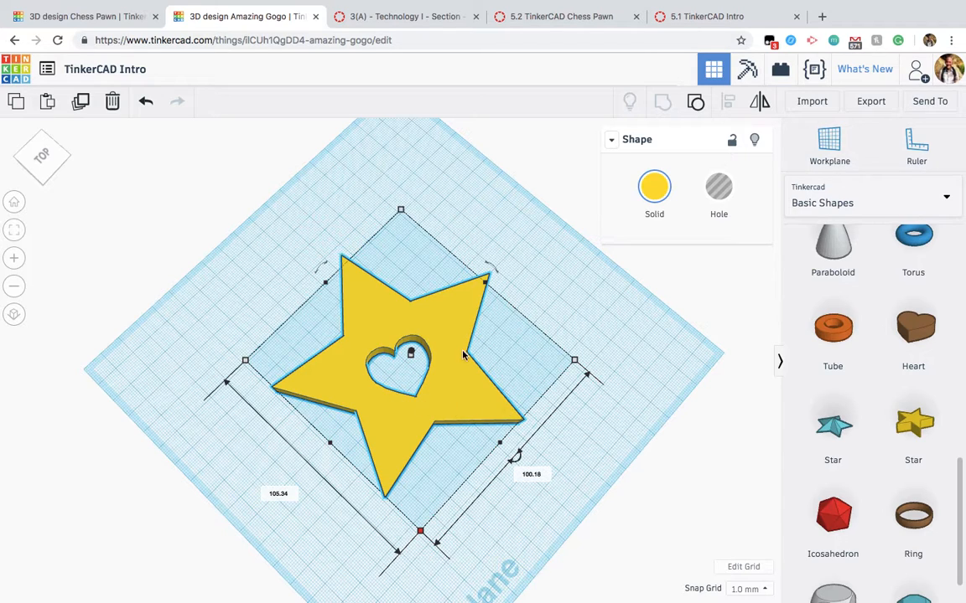
click(565, 306)
right_drag(565, 306, 479, 256)
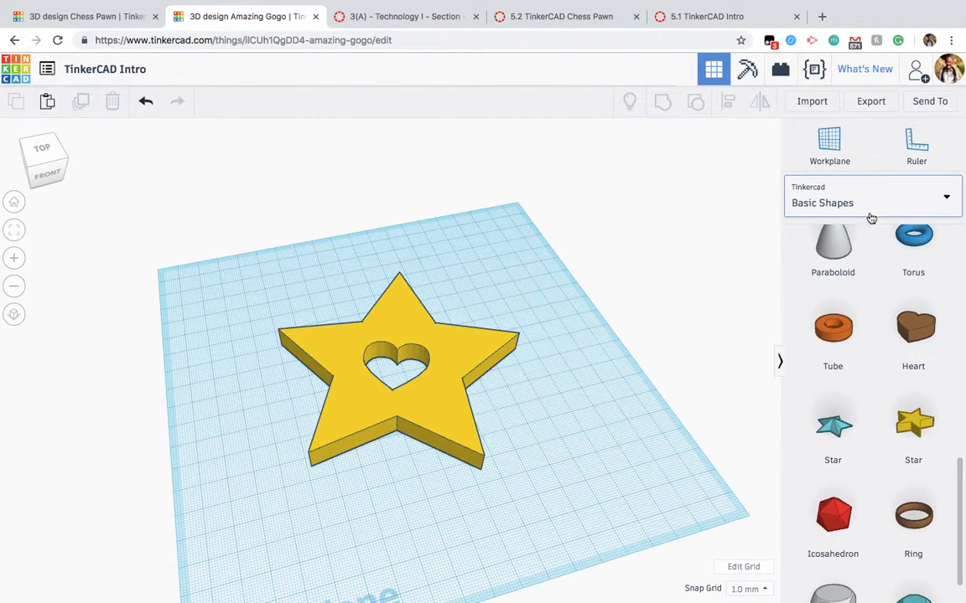
Step: Place a ruler near the workplane's front-left corner, inspect the star's dimensions and offsets from it, and dismiss the ruler
click(914, 158)
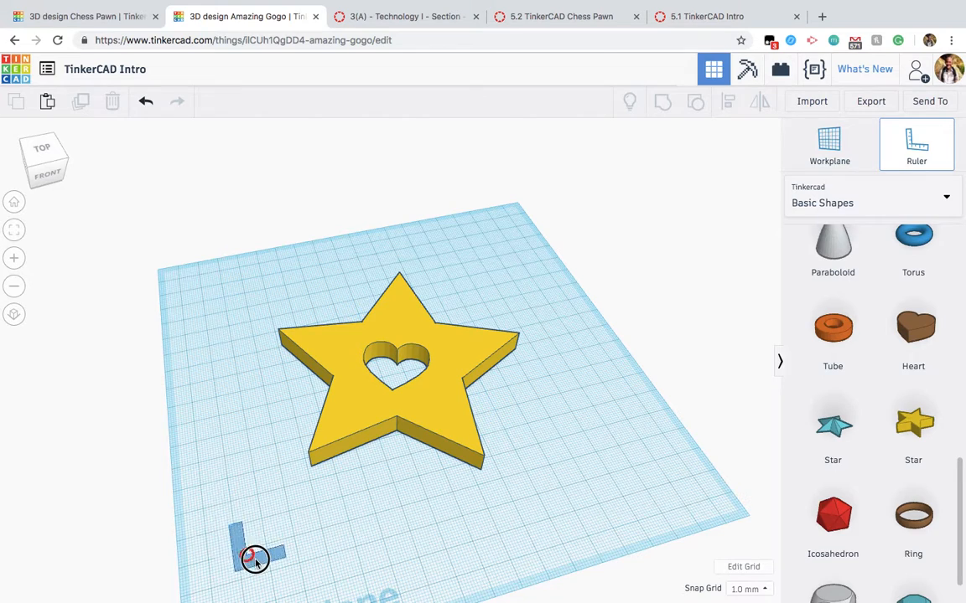
click(275, 564)
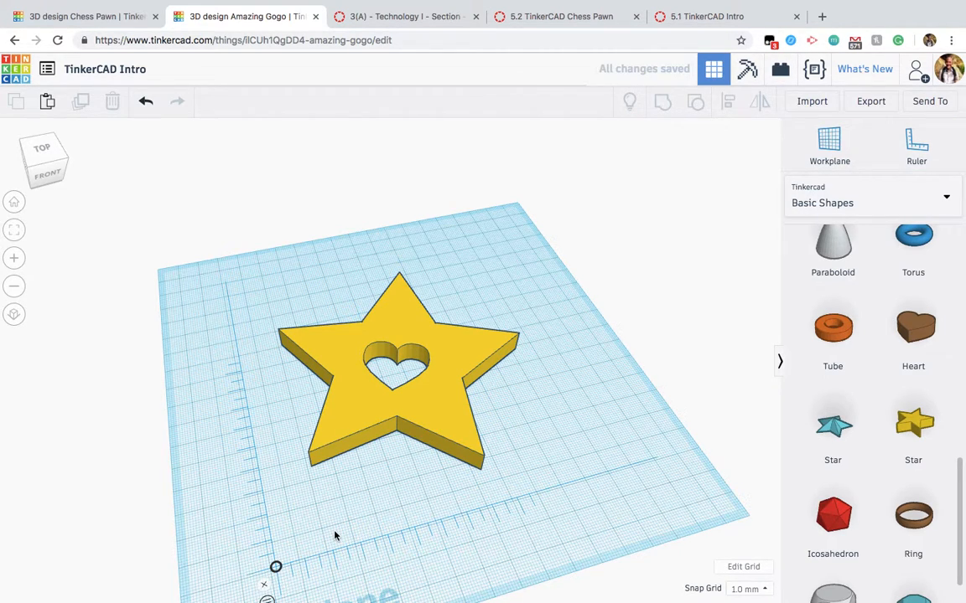
scroll(334, 536, down, 3)
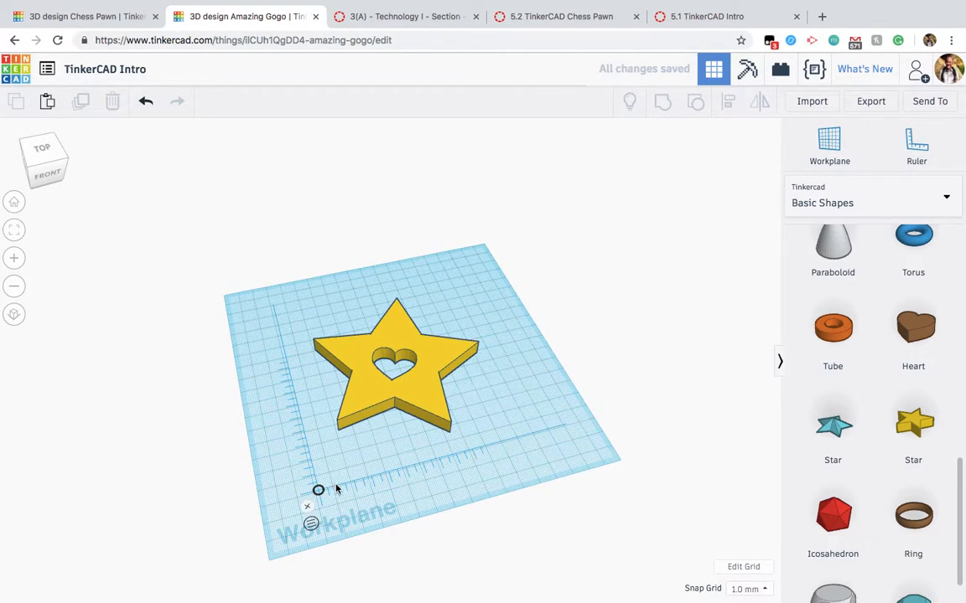
click(377, 404)
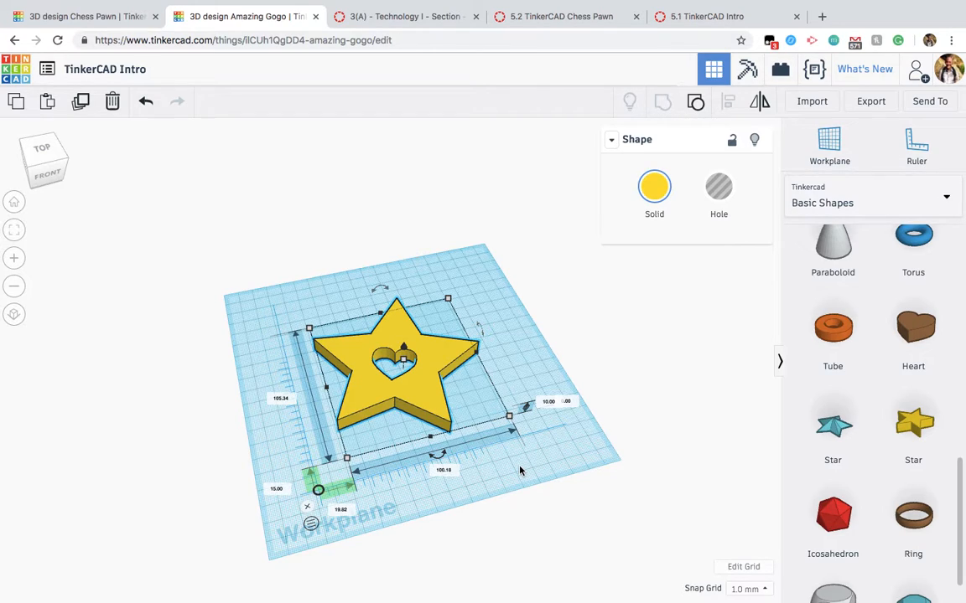
click(391, 495)
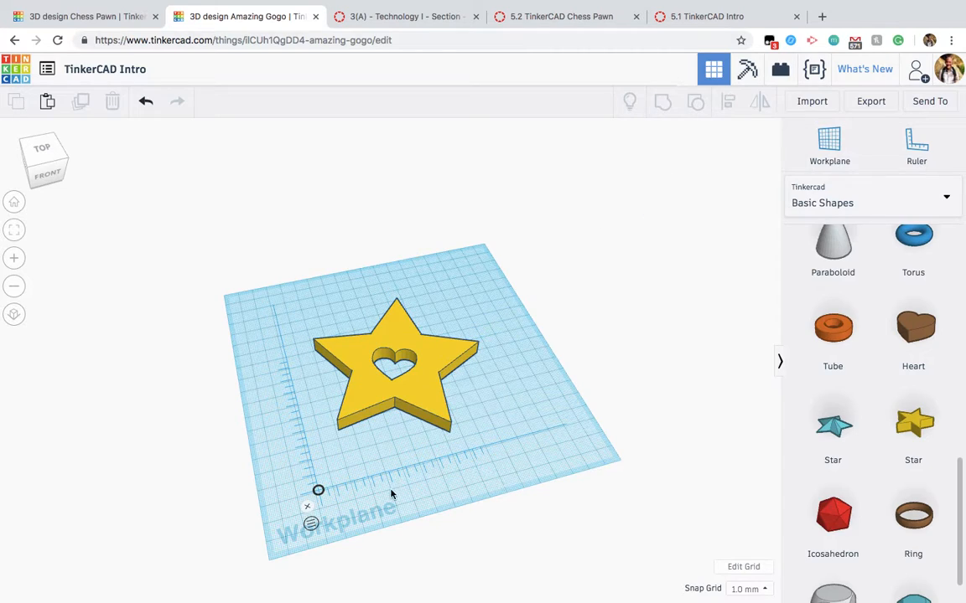
click(308, 508)
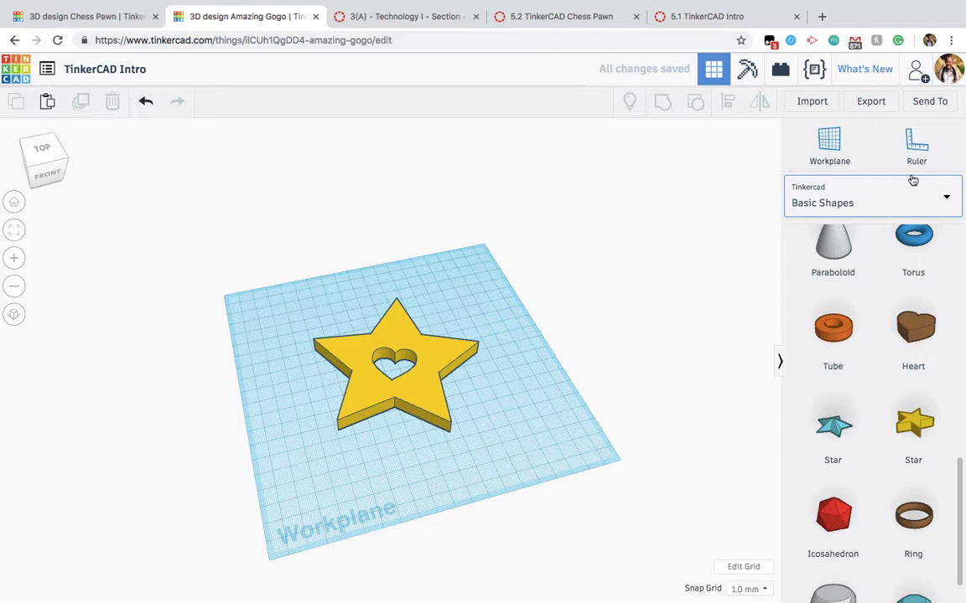
Step: Compare the orthographic and perspective views of the star and return to the home view in perspective
click(13, 316)
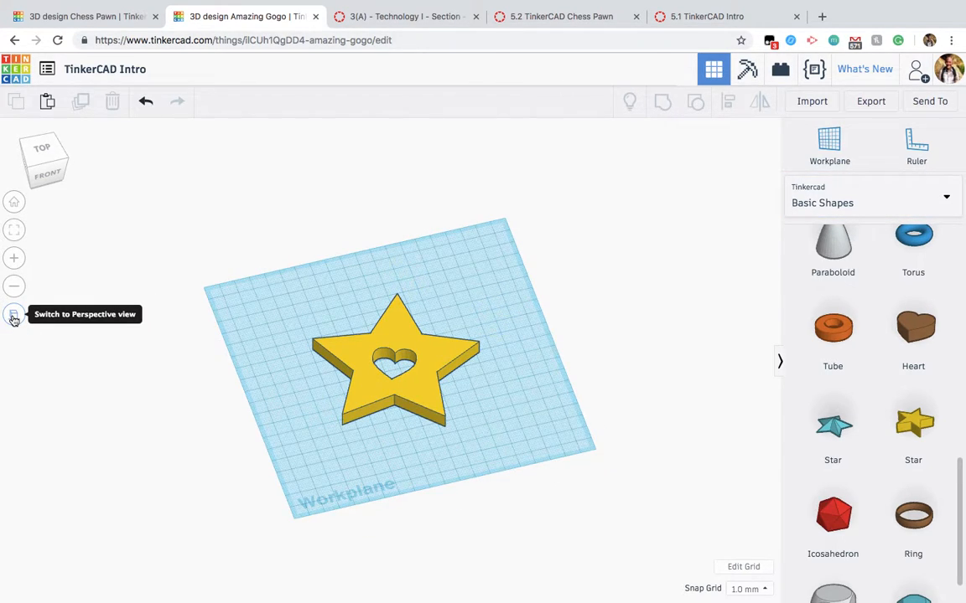
click(13, 316)
click(13, 317)
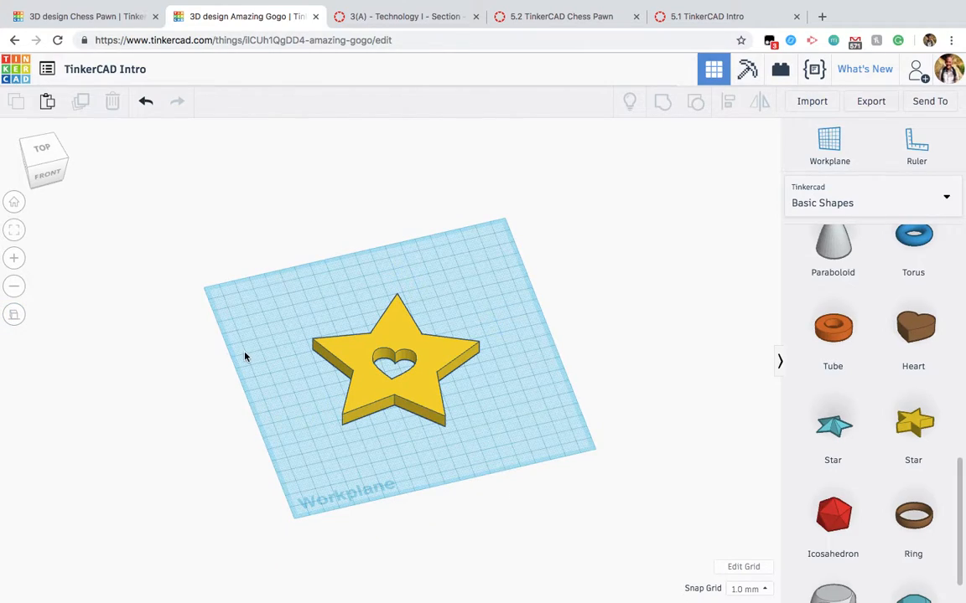
right_drag(325, 399, 388, 404)
click(14, 316)
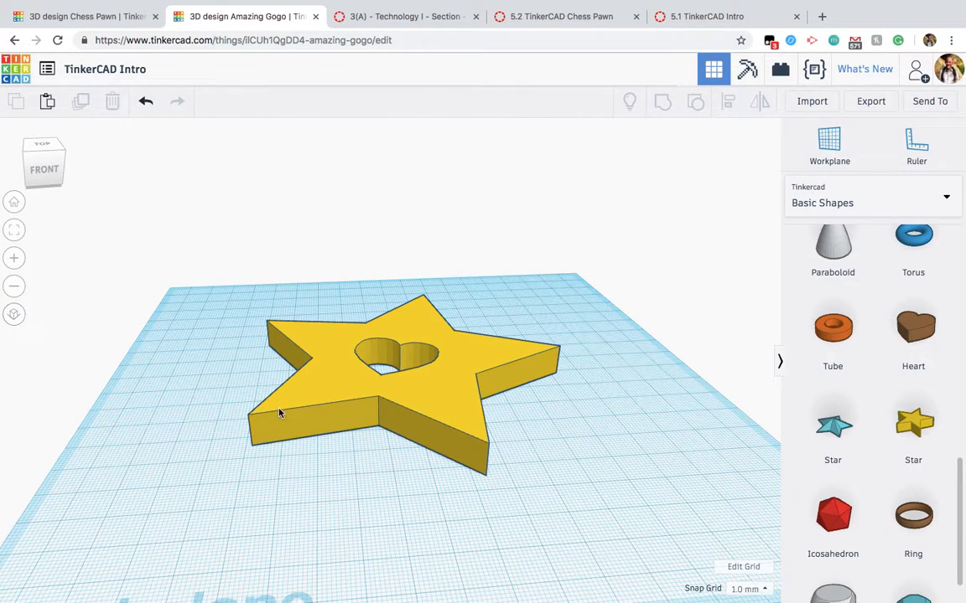
scroll(280, 413, down, 2)
scroll(280, 413, down, 3)
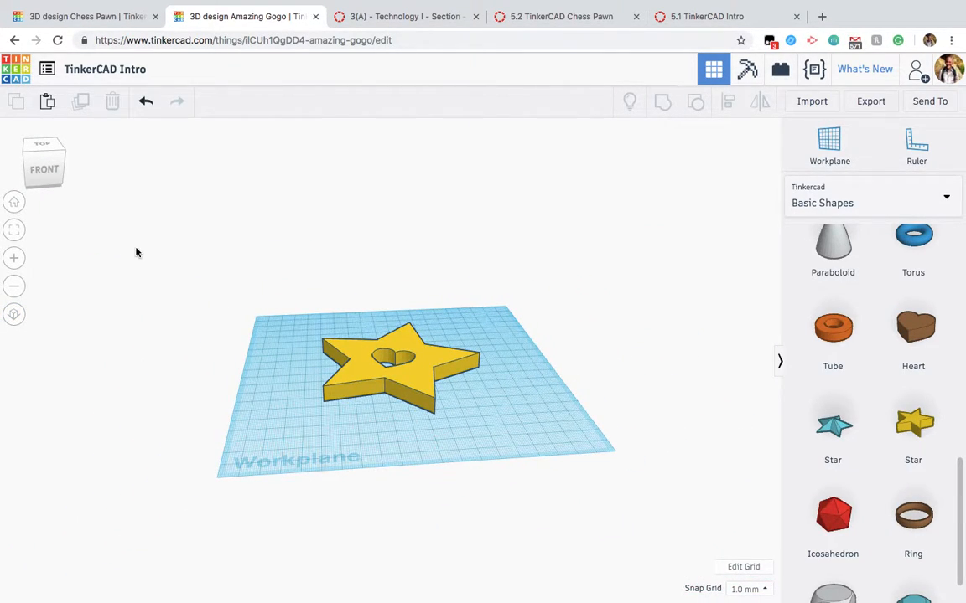
click(14, 202)
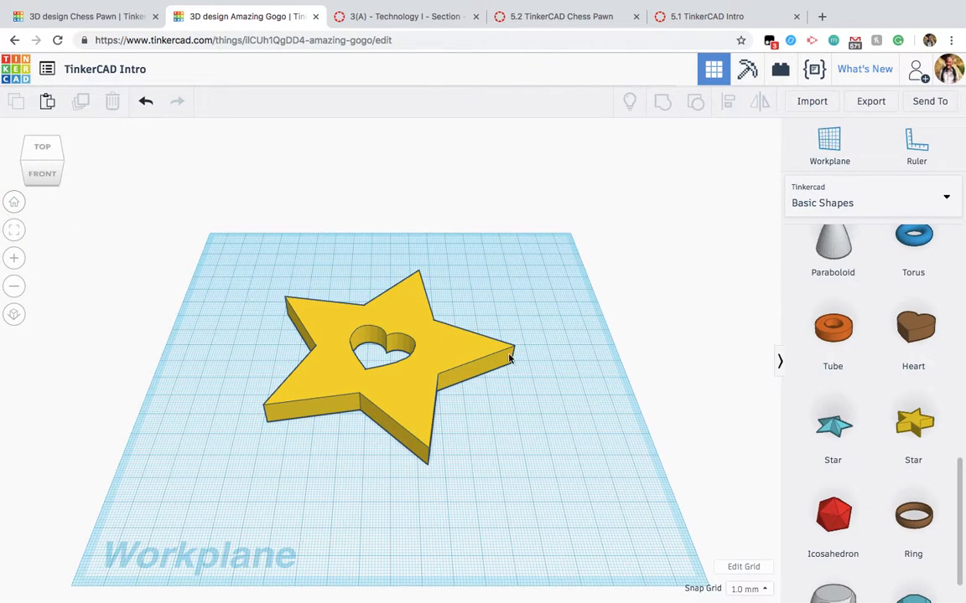
Step: Place a Text shape from the Text and numbers collection on the workplane in front of the star
click(899, 209)
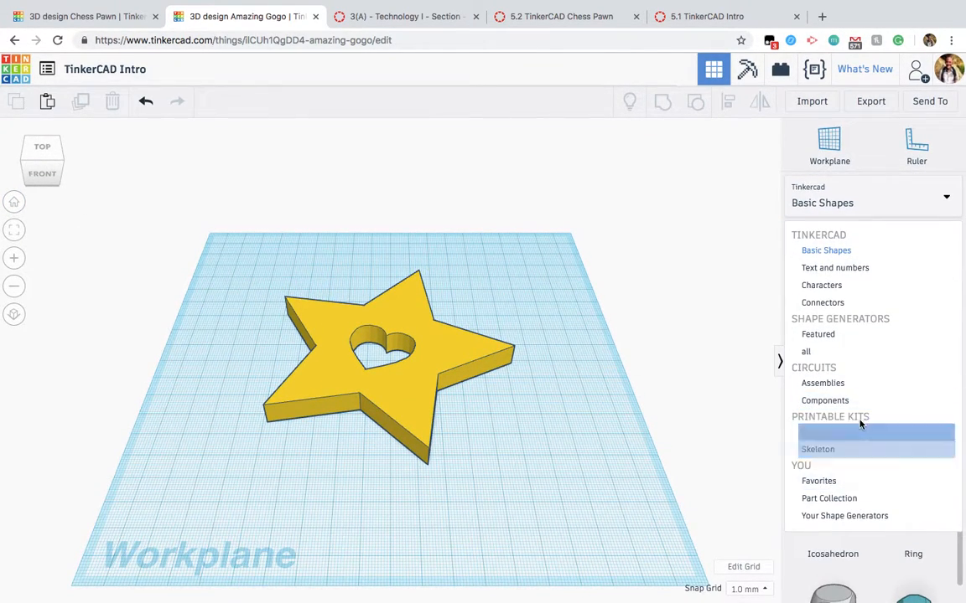
click(852, 270)
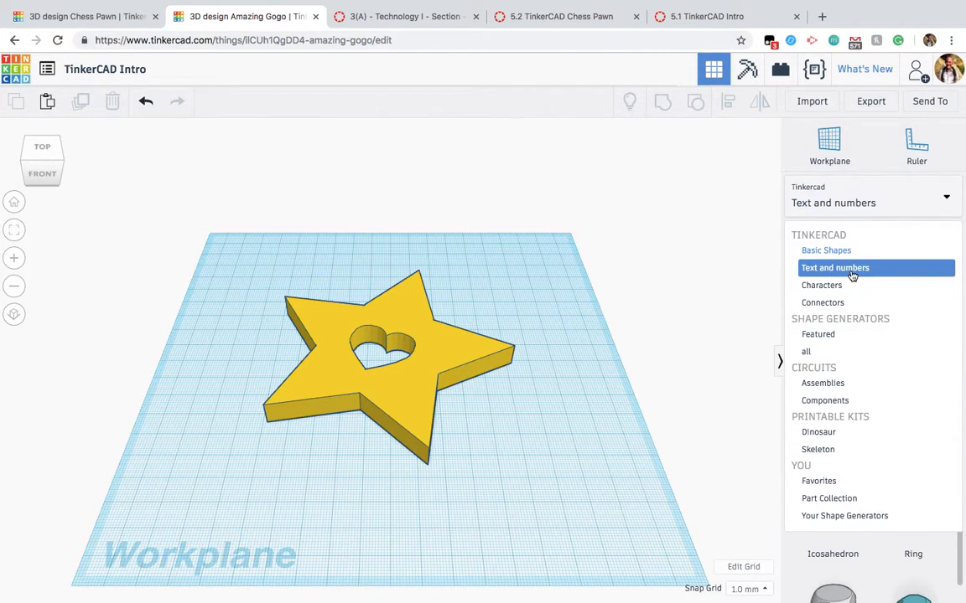
click(846, 279)
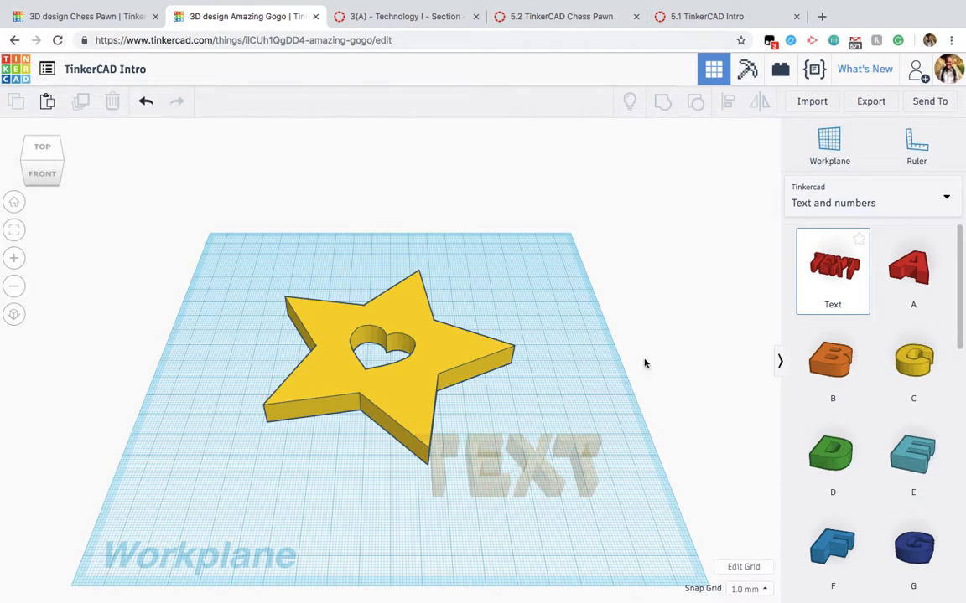
click(524, 453)
drag(537, 456, 460, 503)
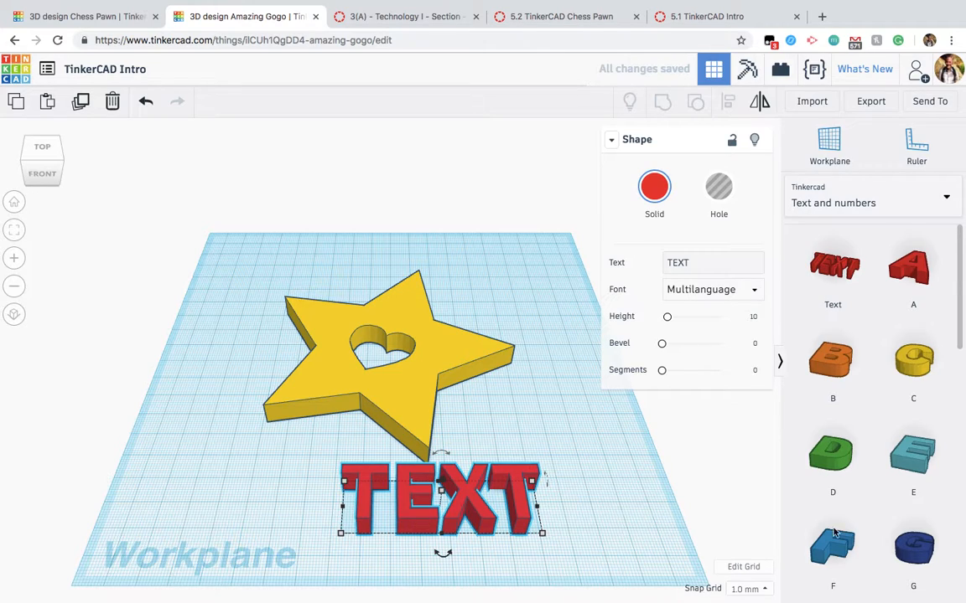
Step: Change the wording of the text shape to "STAR"
click(695, 261)
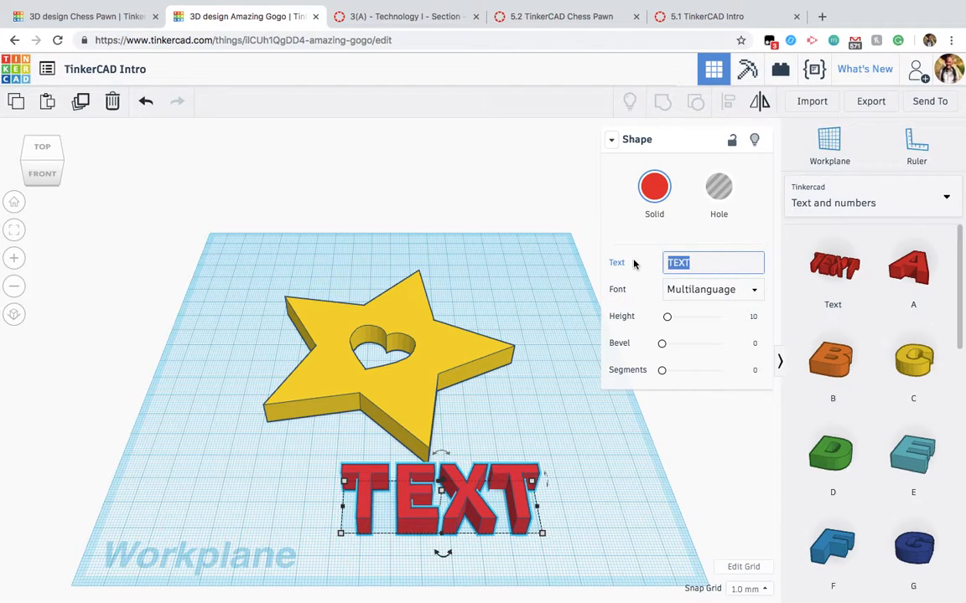
text(STAR)
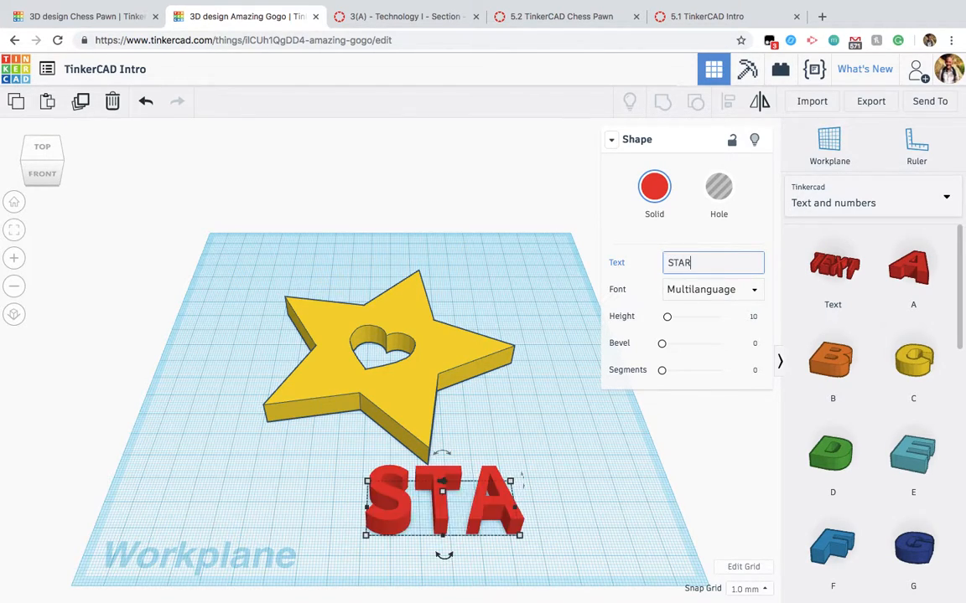
Step: Shift the STAR text sideways in front of the star and raise it 11 mm above the workplane
drag(523, 520, 381, 487)
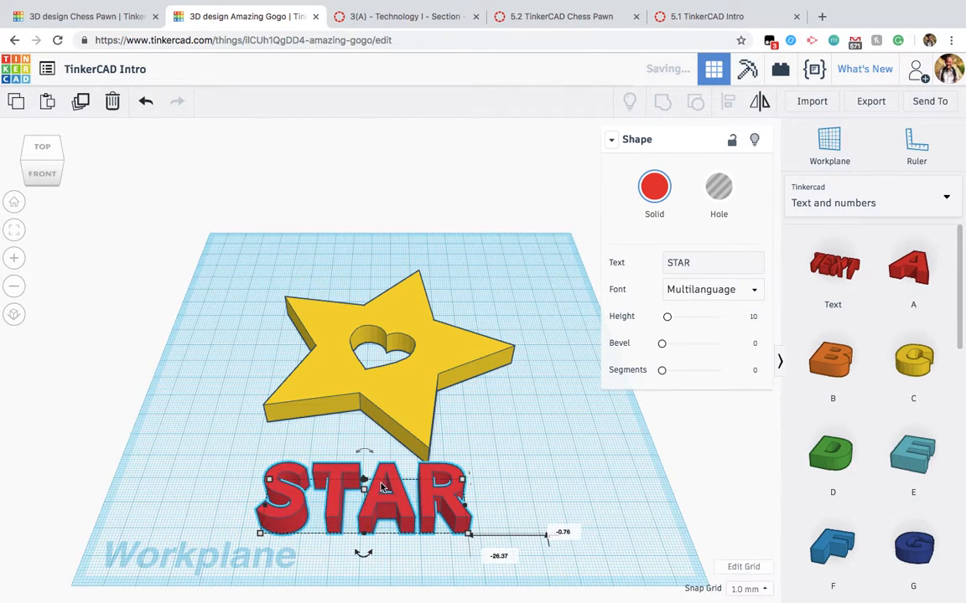
right_drag(373, 495, 365, 371)
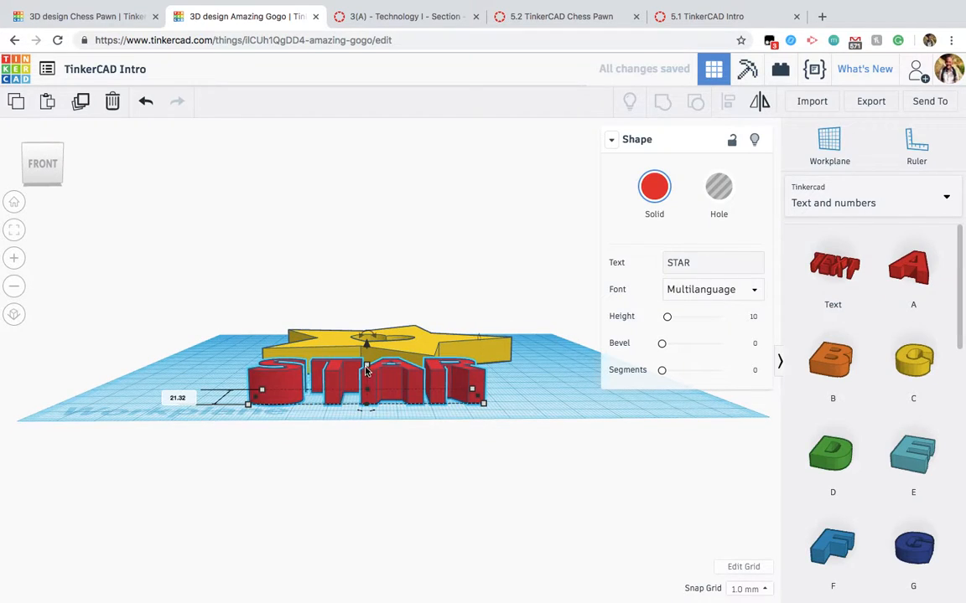
drag(365, 347, 366, 310)
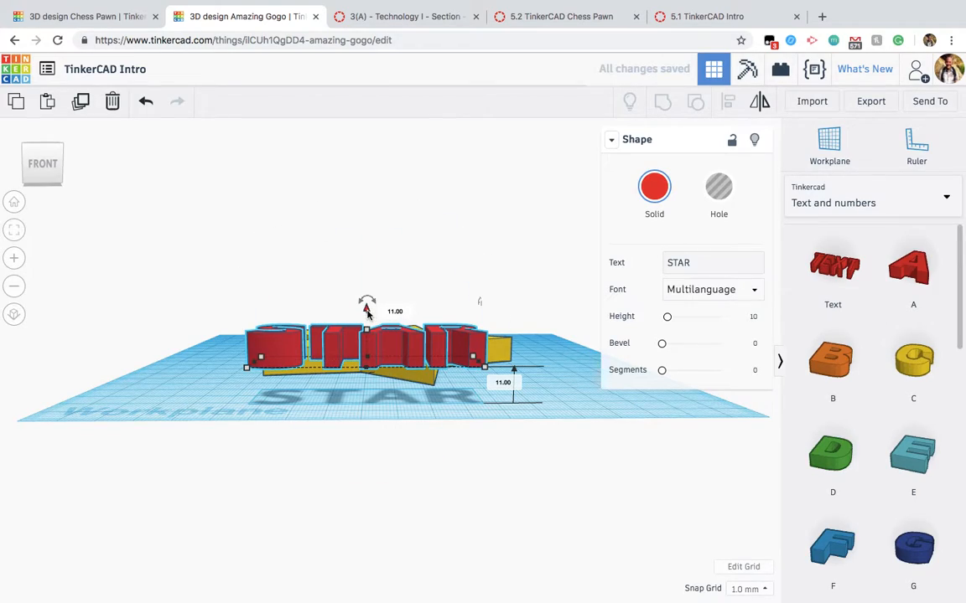
scroll(383, 368, up, 5)
right_drag(404, 431, 425, 498)
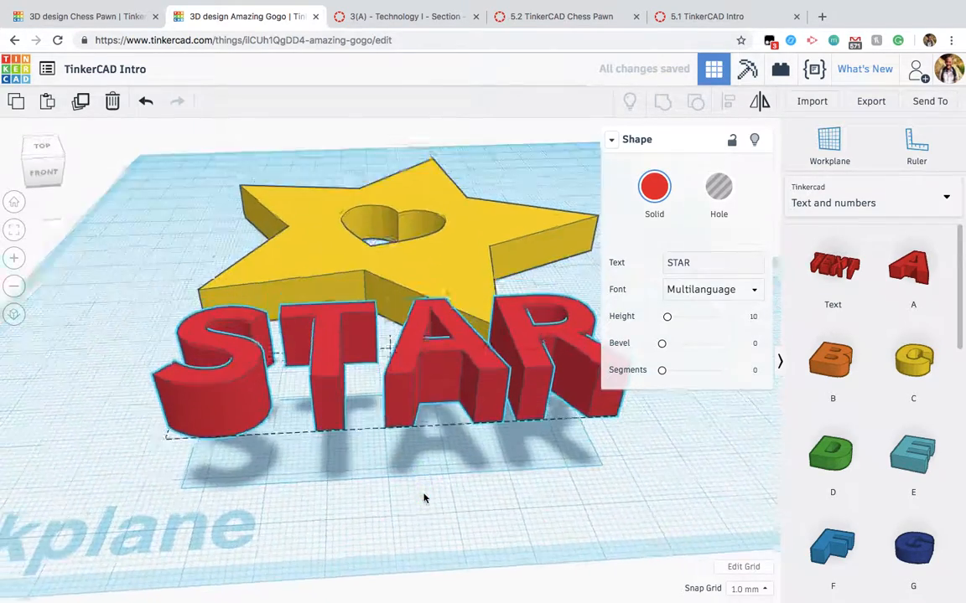
Step: Lower the STAR text by 1 mm to the star's top face and move it back over the star
drag(414, 386, 390, 238)
right_drag(390, 238, 407, 289)
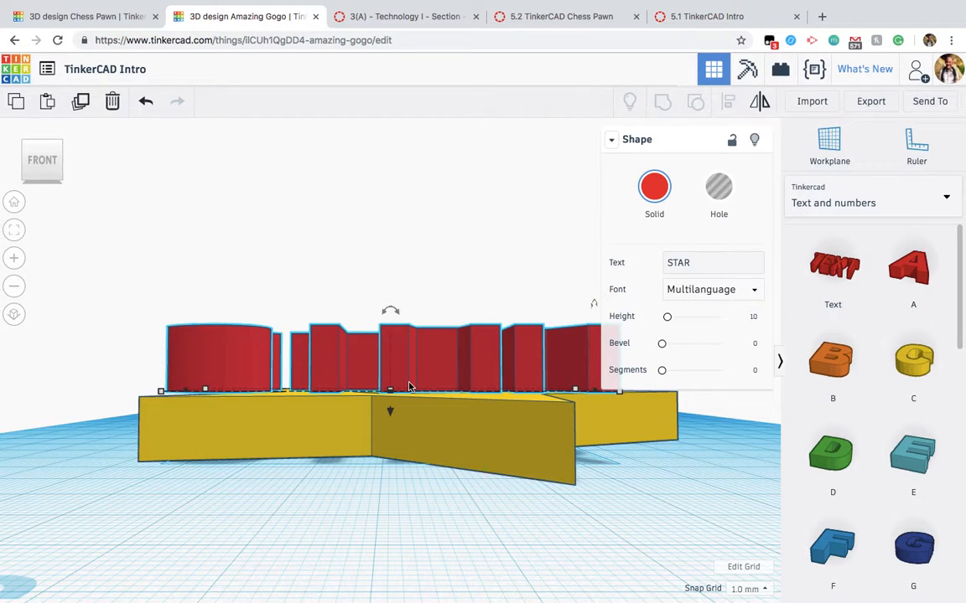
scroll(419, 453, up, 5)
click(431, 455)
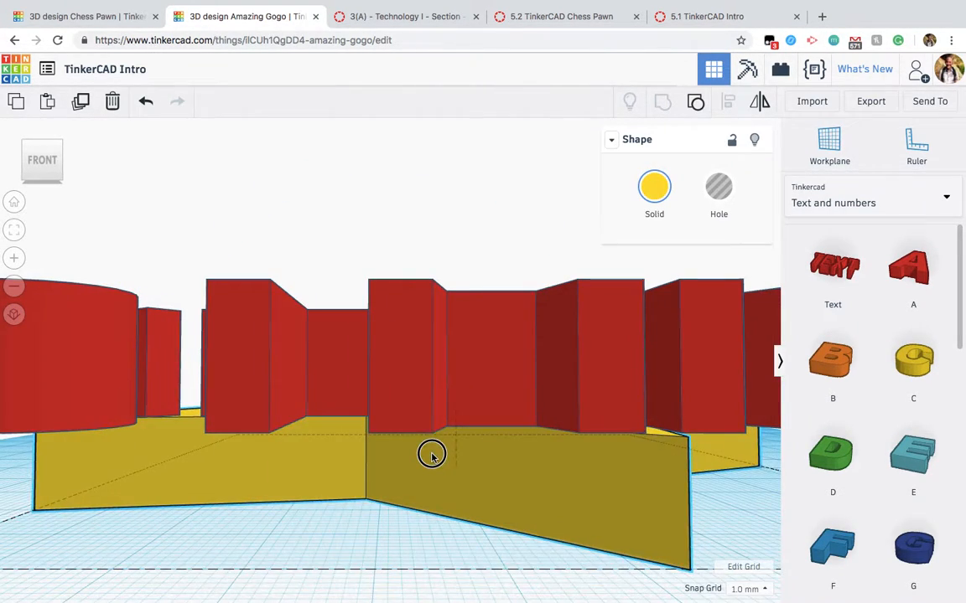
drag(432, 453, 431, 452)
right_drag(430, 453, 421, 483)
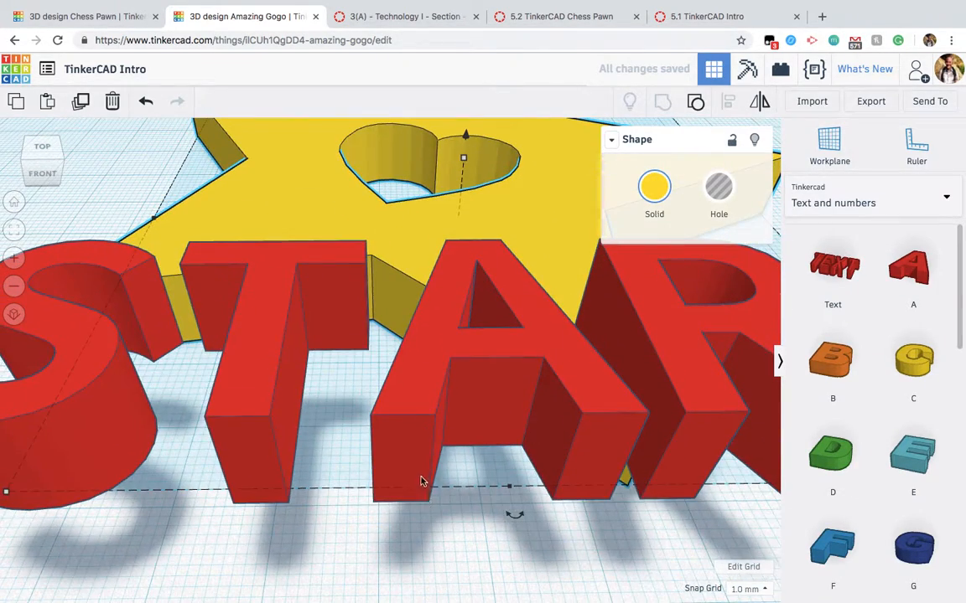
drag(410, 423, 398, 162)
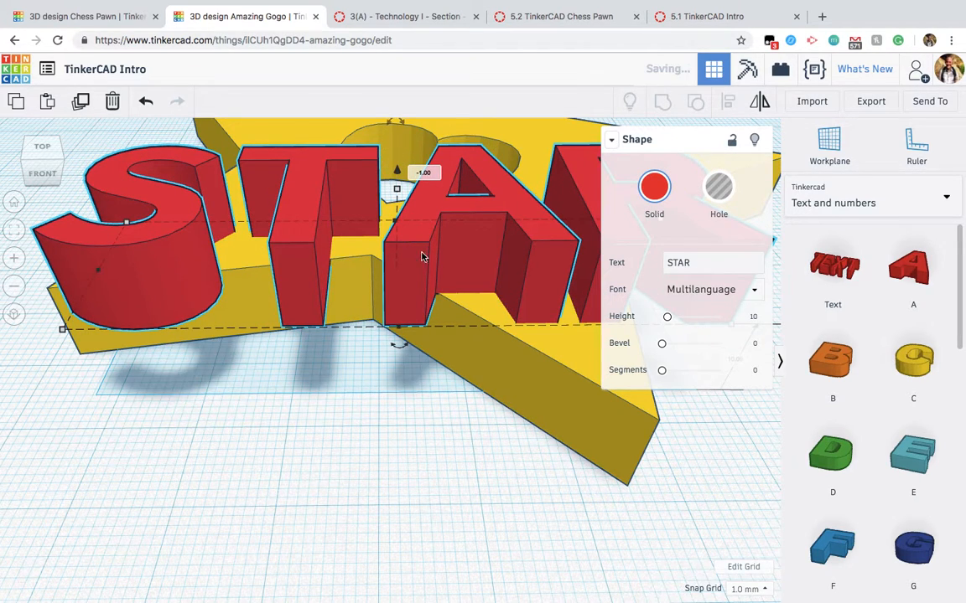
Step: Collapse the shape properties, shrink the STAR text and position it on the star's front-left arm
click(611, 139)
scroll(603, 361, down, 5)
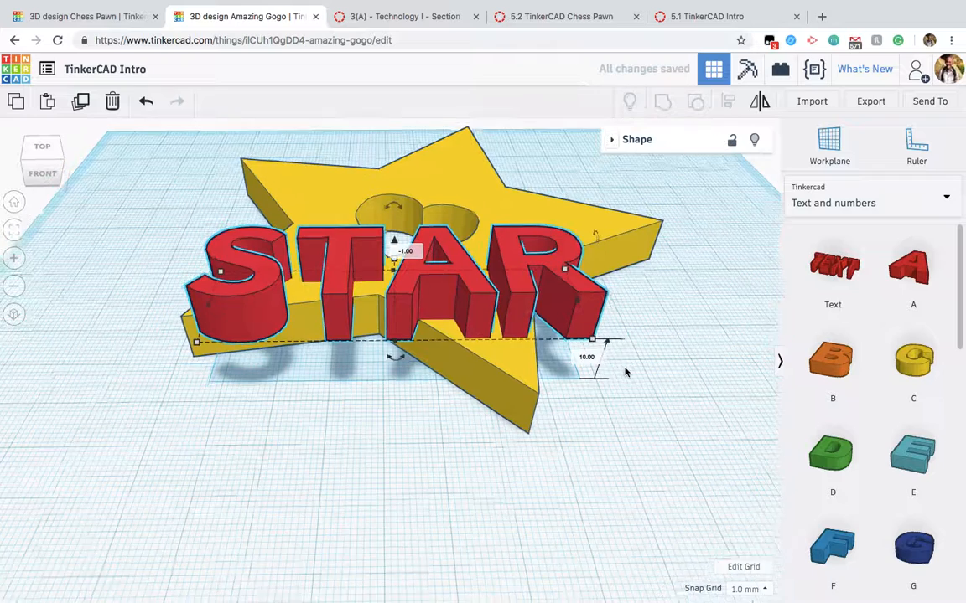
shift+drag(581, 349, 265, 299)
key(f)
right_drag(348, 276, 423, 442)
scroll(422, 436, down, 1)
drag(402, 367, 508, 321)
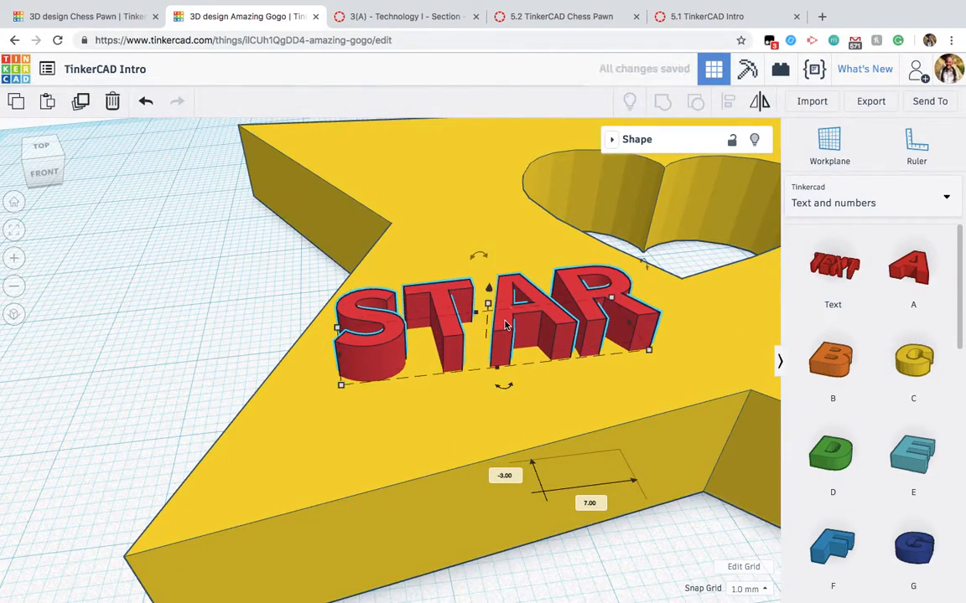
Step: Select the star and the STAR text together and group them into one shape
right_drag(507, 324, 504, 427)
scroll(504, 428, down, 2)
scroll(538, 424, down, 8)
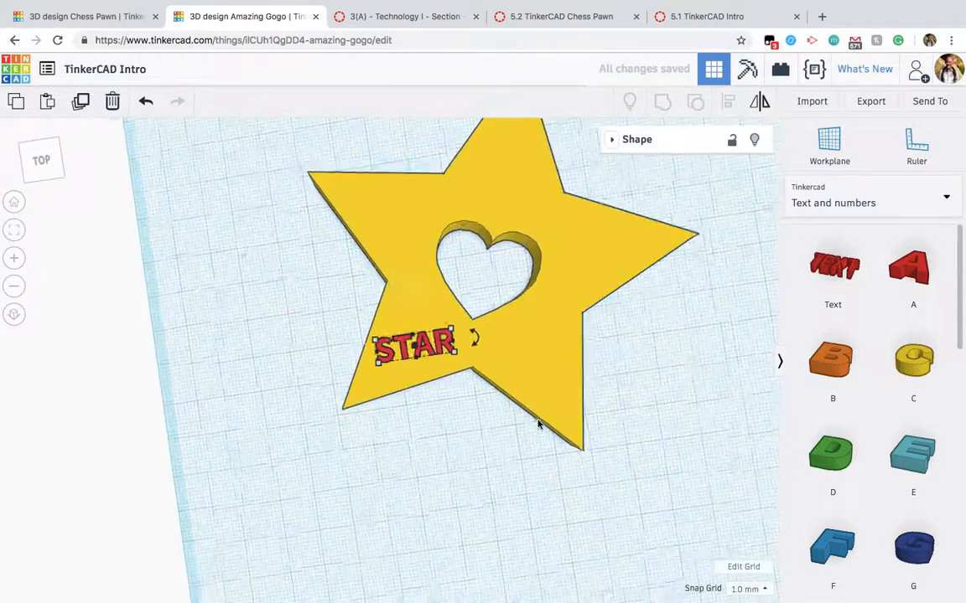
click(577, 379)
scroll(447, 373, up, 5)
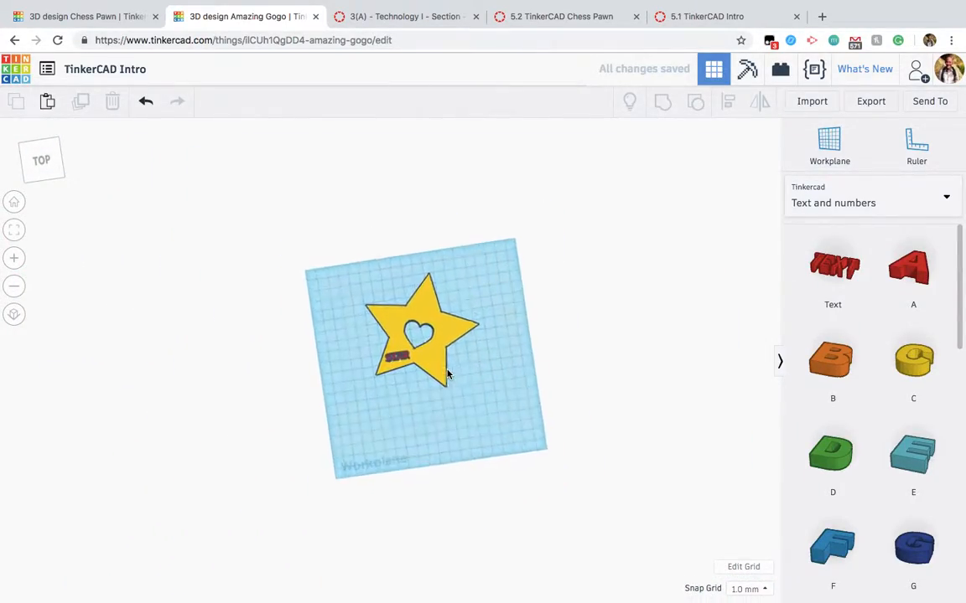
drag(577, 379, 315, 199)
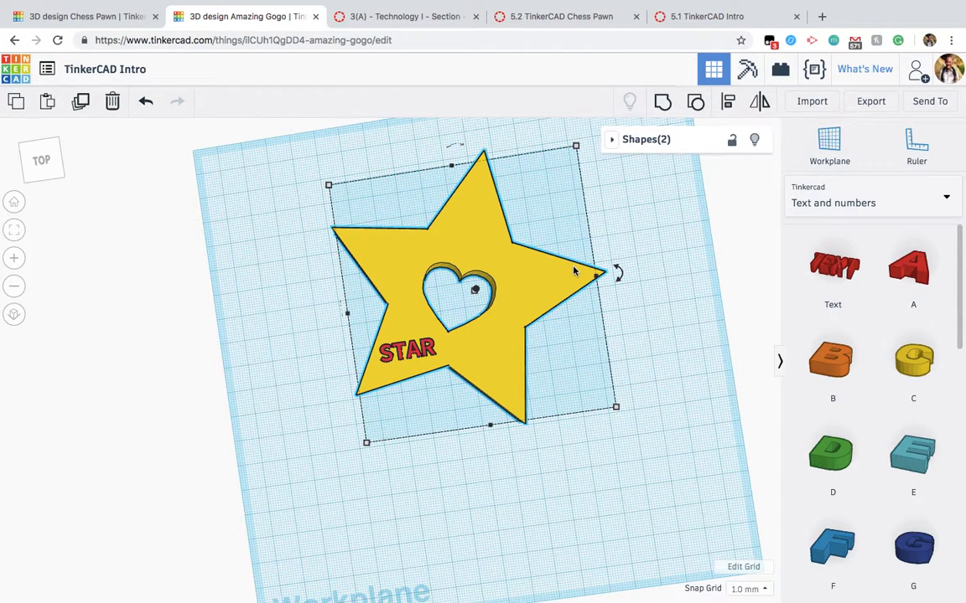
click(665, 101)
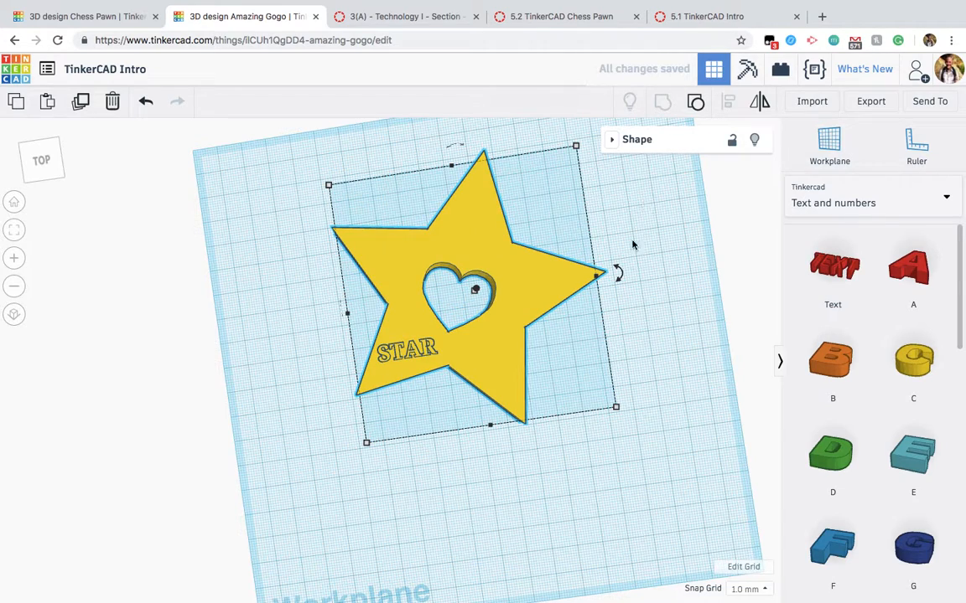
Step: Inspect the grouped star, its heart hole and raised STAR text from an angled front view, and reselect it
click(637, 379)
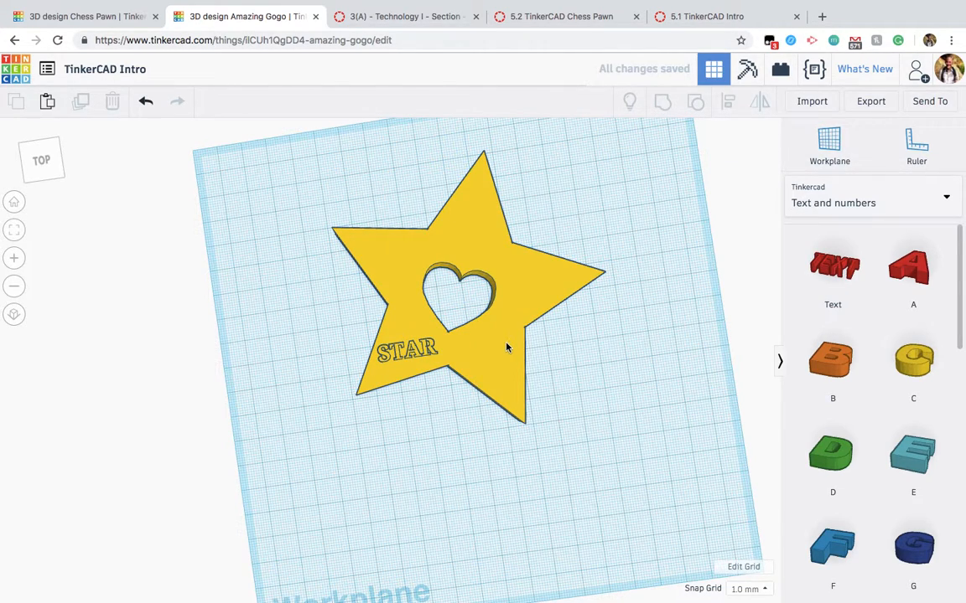
right_drag(509, 345, 552, 264)
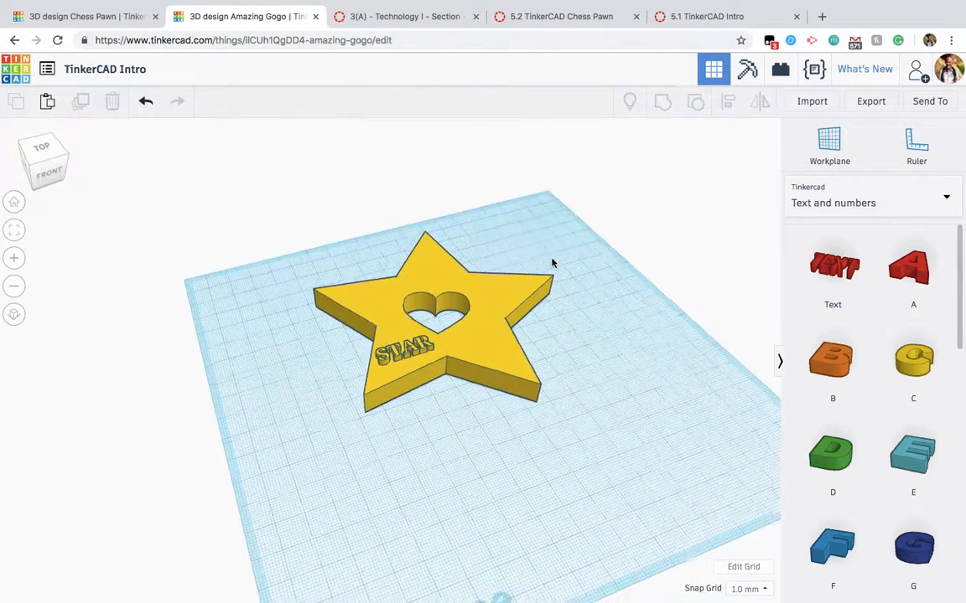
scroll(552, 263, up, 3)
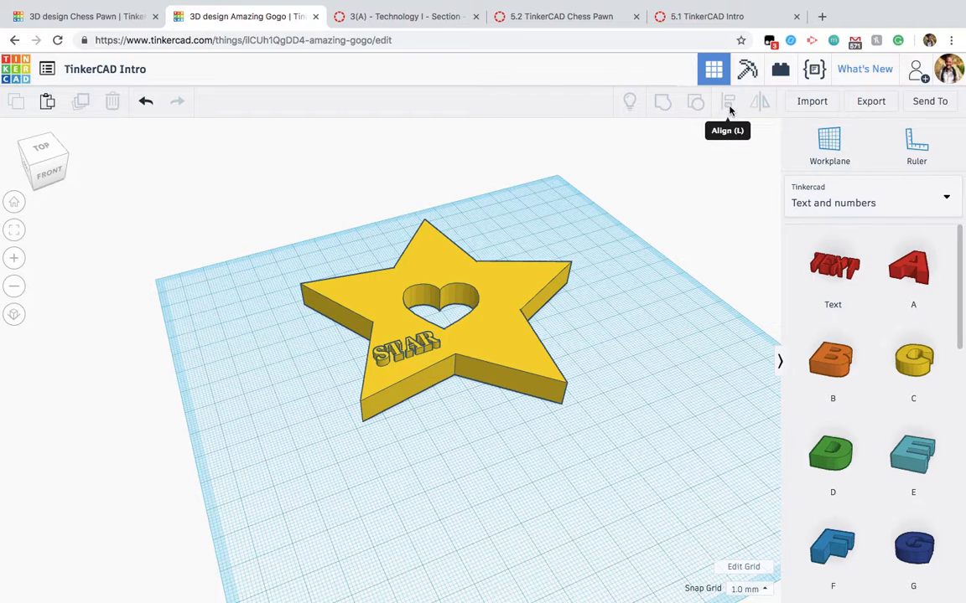
click(482, 332)
scroll(483, 331, up, 3)
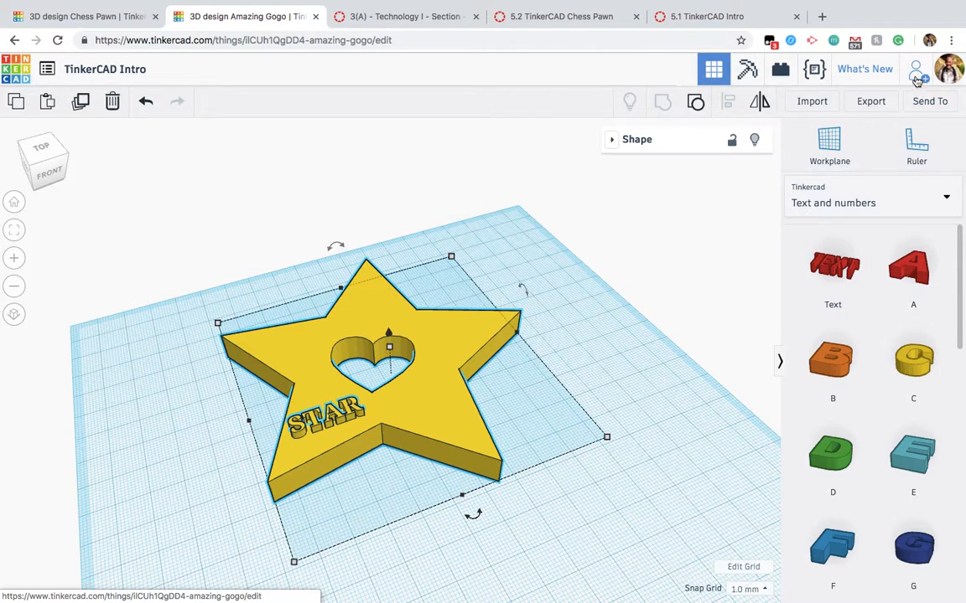
Step: Generate a new collaboration link for the design and select the whole link for copying
click(919, 76)
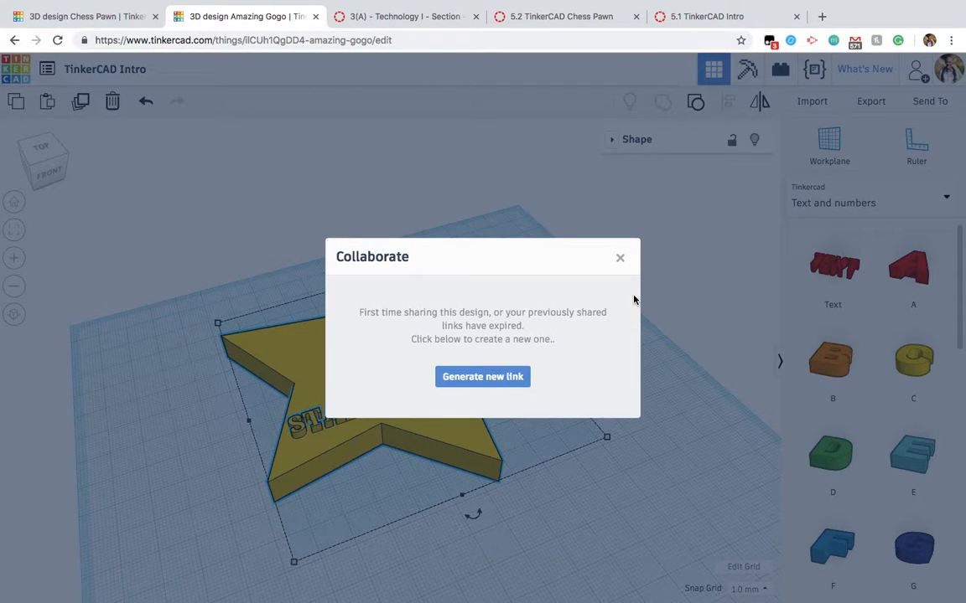
click(501, 377)
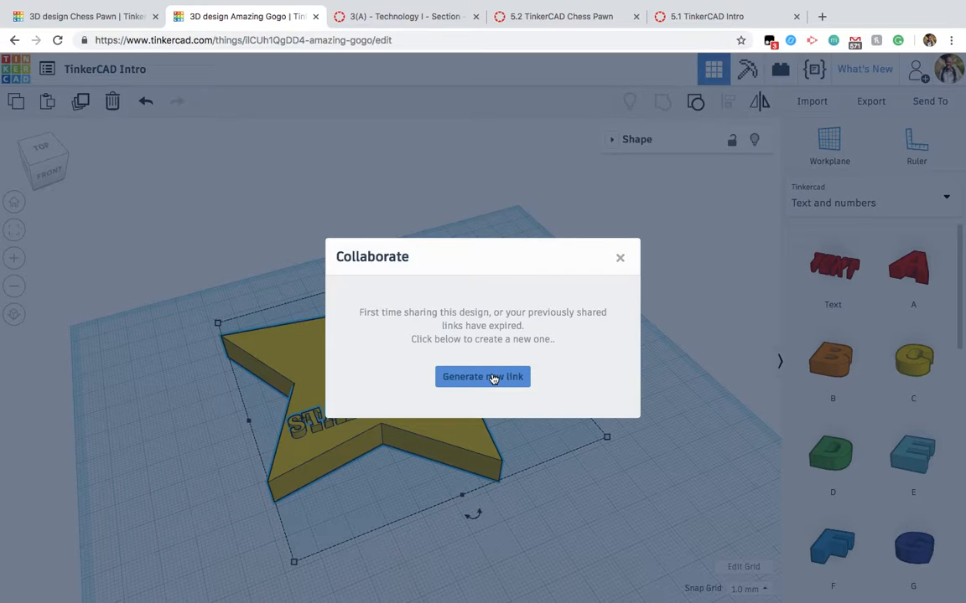
click(463, 379)
click(472, 329)
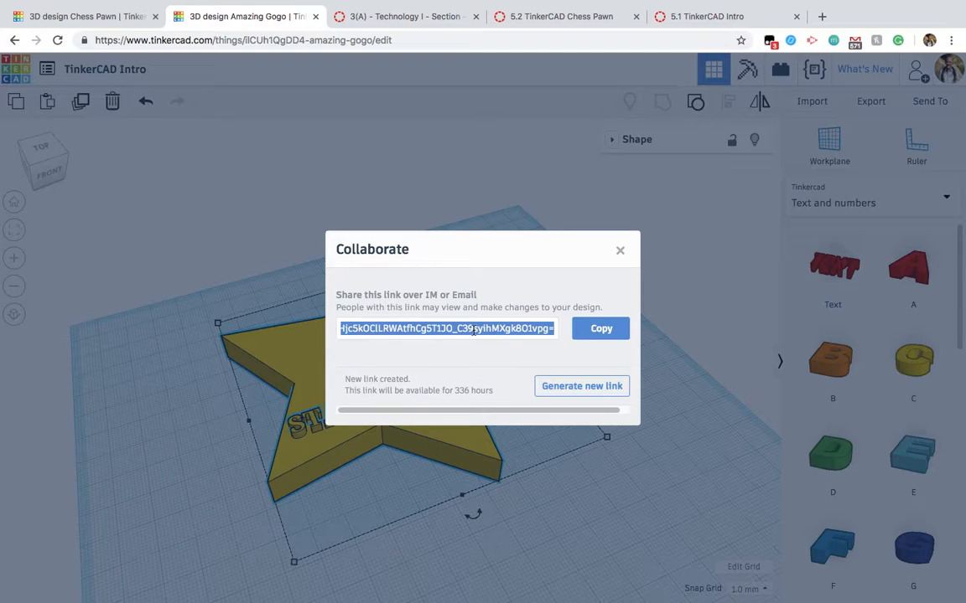
Step: Switch to the 5.1 TinkerCAD Intro assignment in Canvas and highlight its required submission type
click(551, 20)
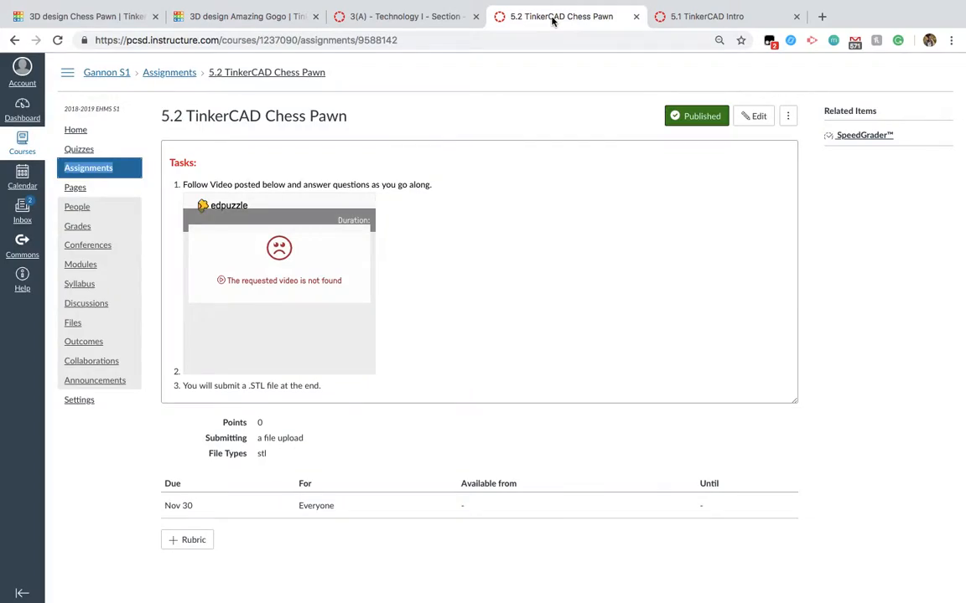
click(436, 23)
click(704, 19)
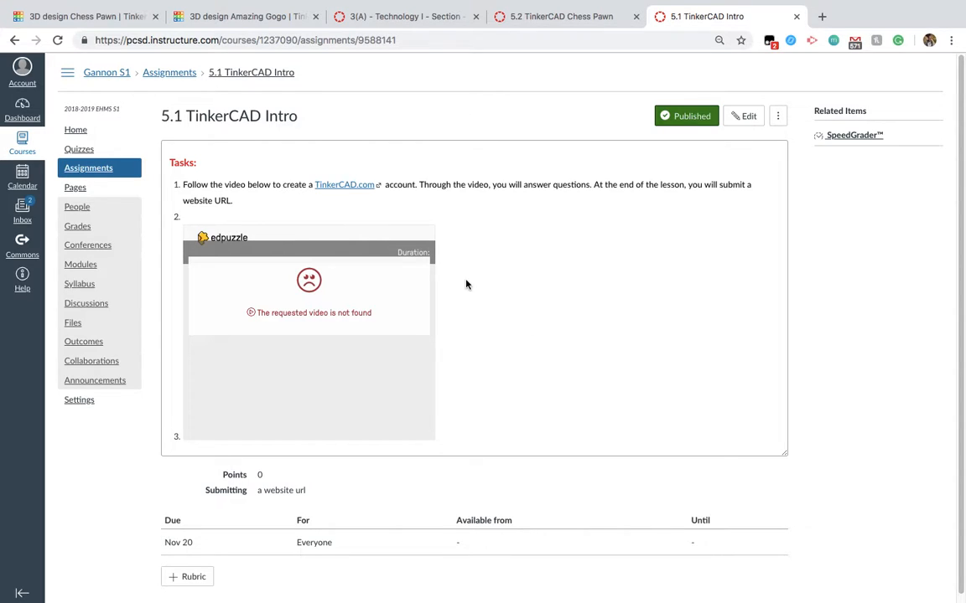
drag(304, 491, 258, 491)
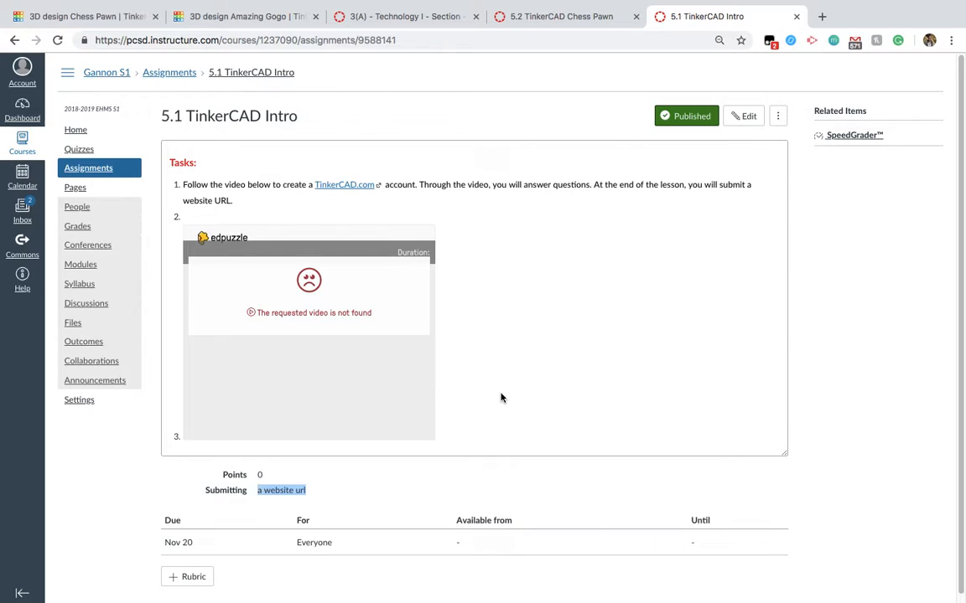